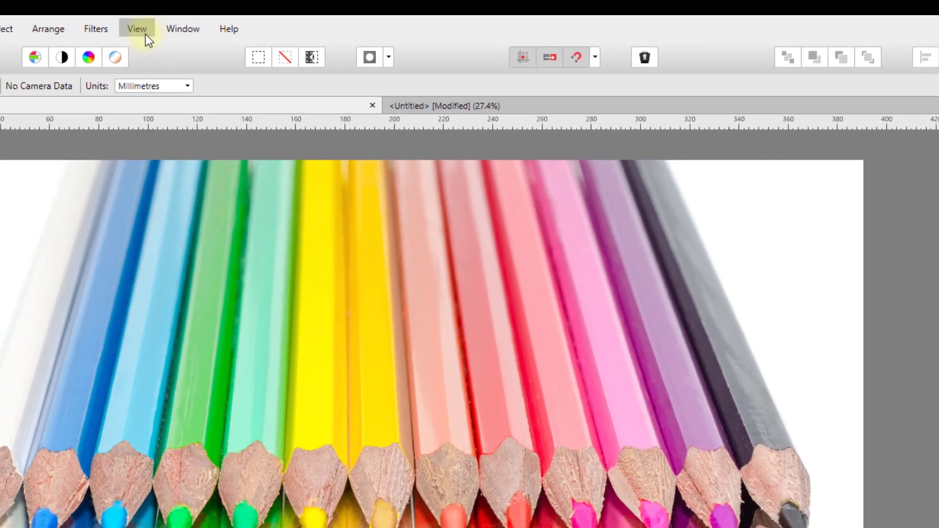
click(141, 33)
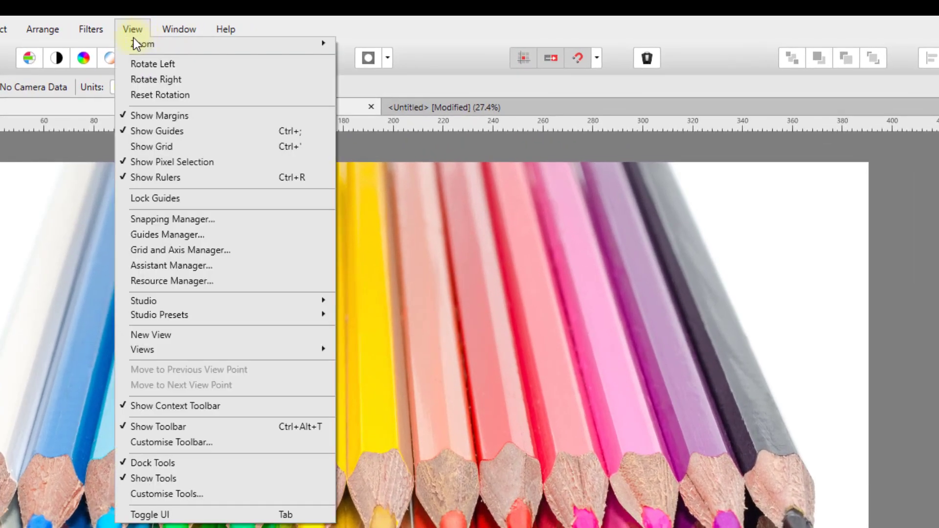
mouse_move(138, 48)
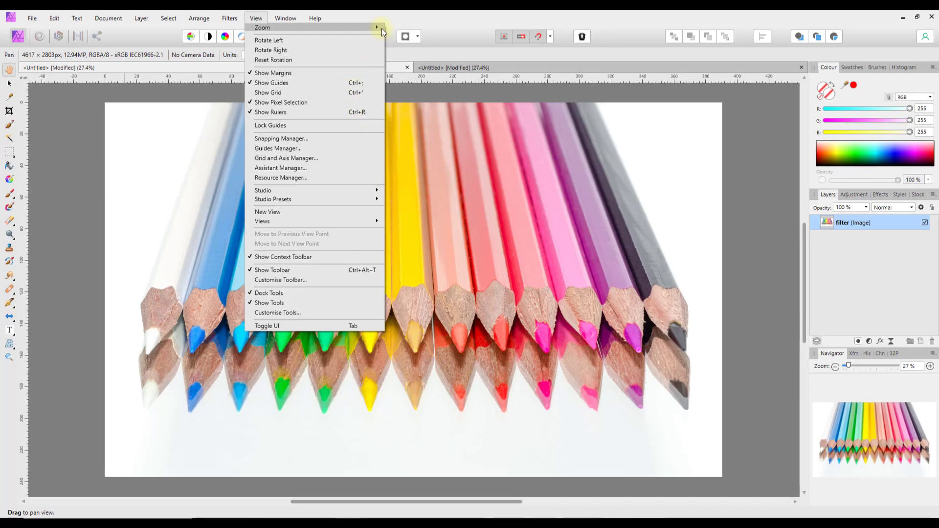
click(392, 16)
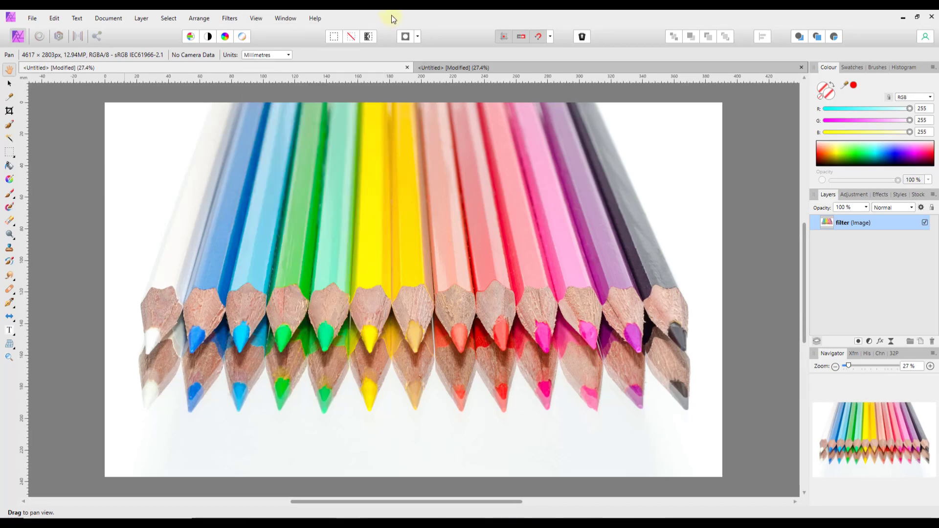
- Place a horizontal ruler guide across the upper part of the pencil image at about 20 mm
click(9, 83)
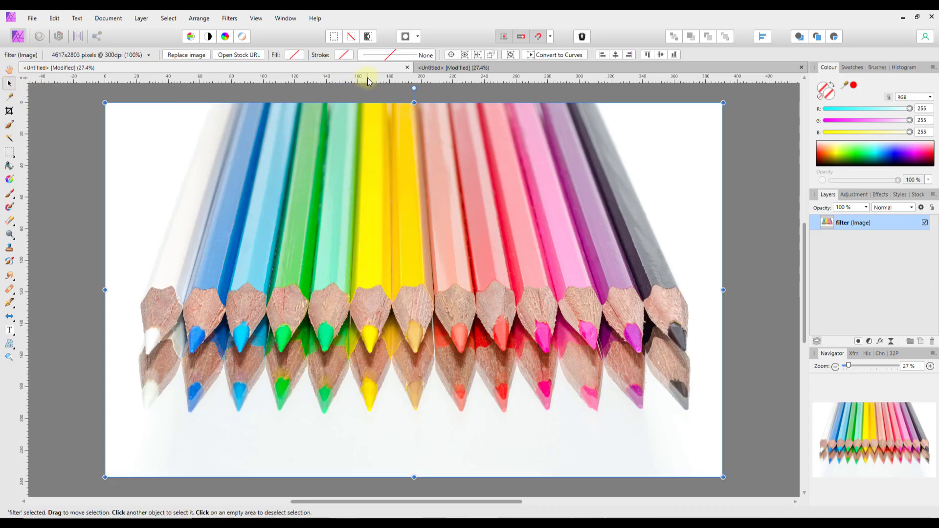
drag(368, 78, 367, 132)
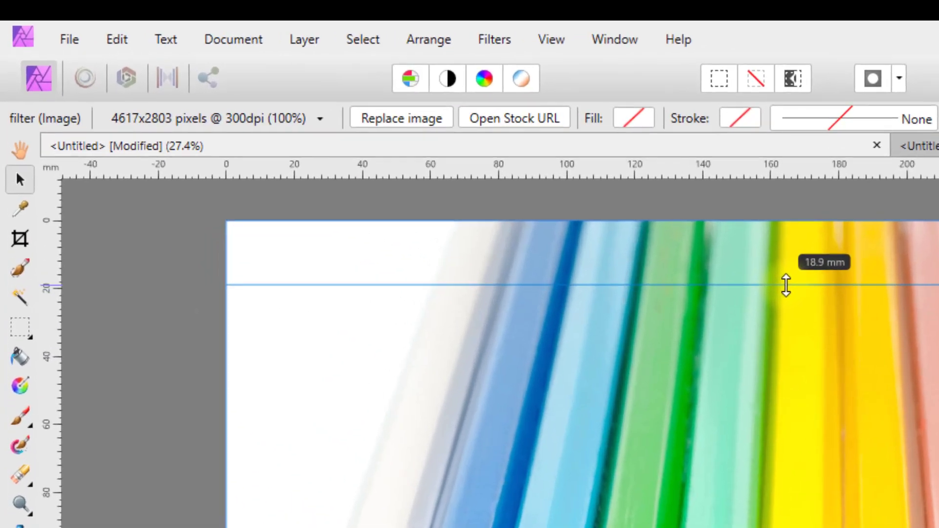
drag(786, 285, 787, 290)
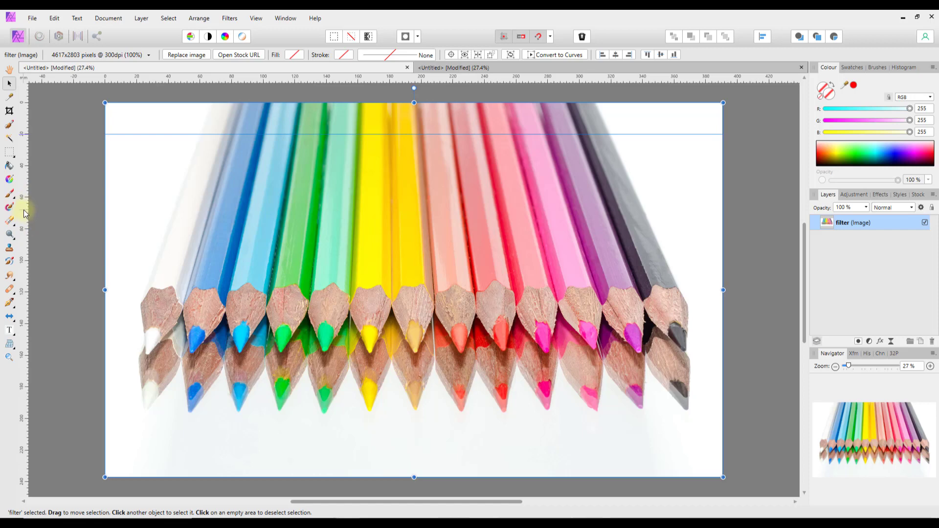
- Place two vertical ruler guides on the pencil image, at about 276 mm and about 104 mm
drag(25, 213, 543, 211)
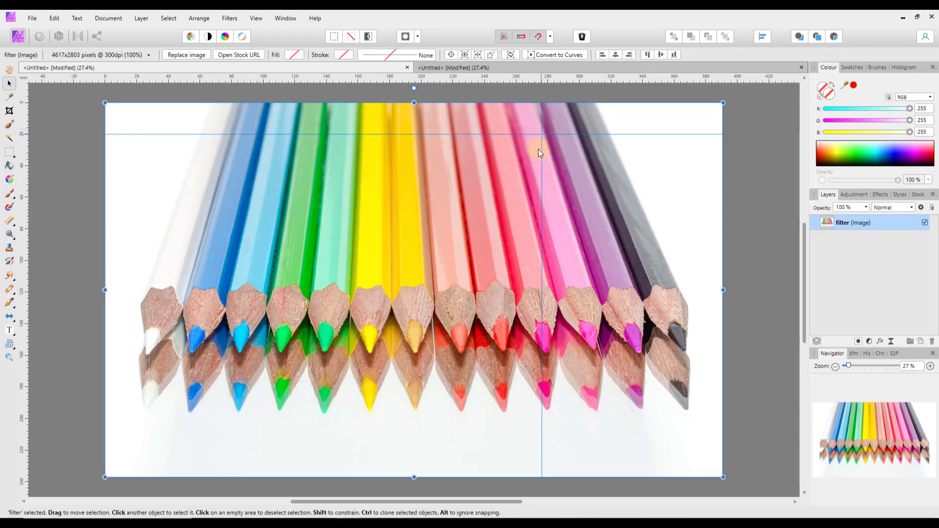
drag(22, 203, 269, 211)
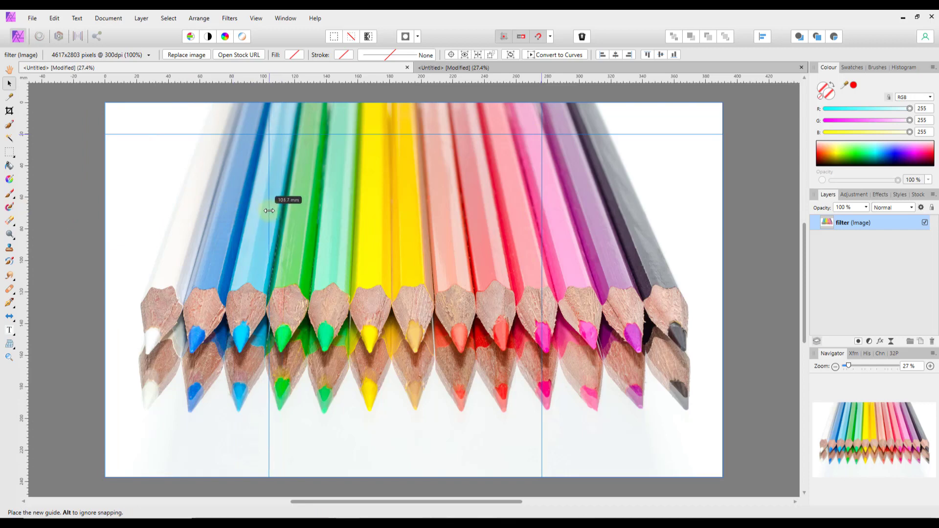
drag(270, 211, 269, 210)
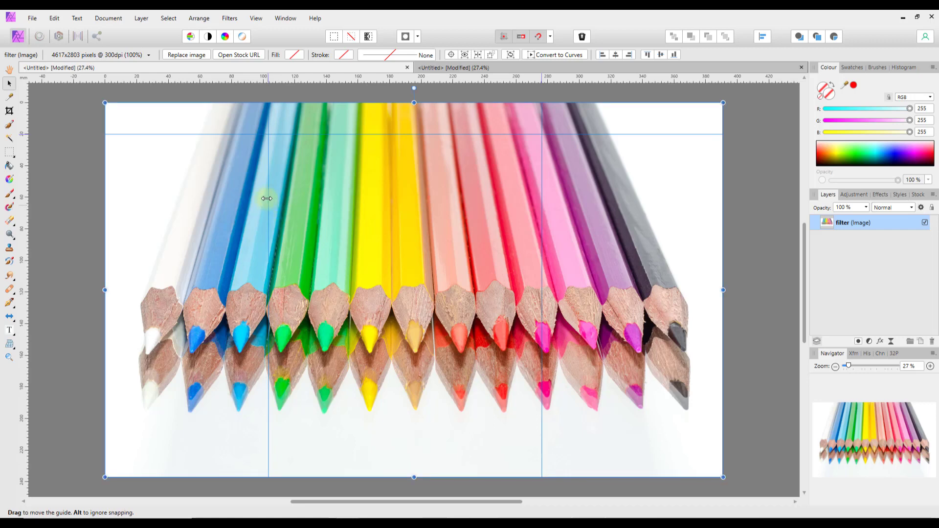
click(262, 120)
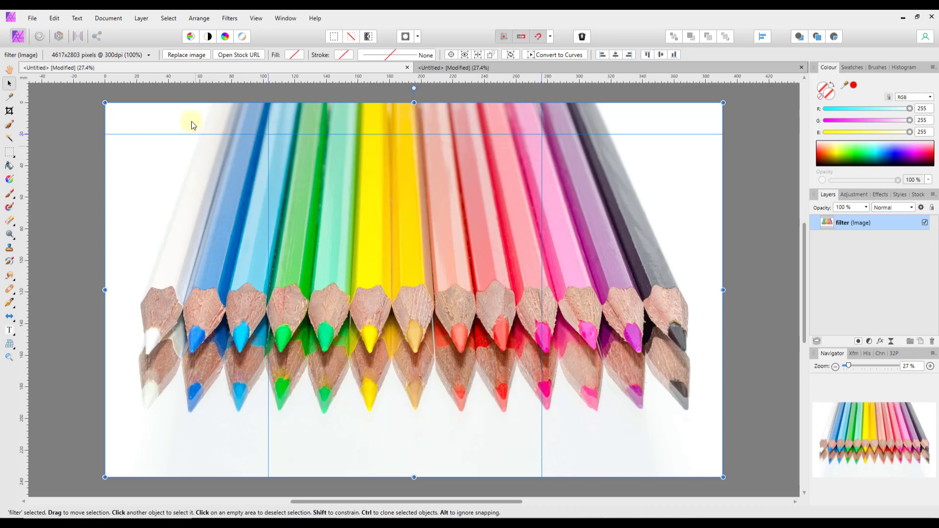
click(229, 19)
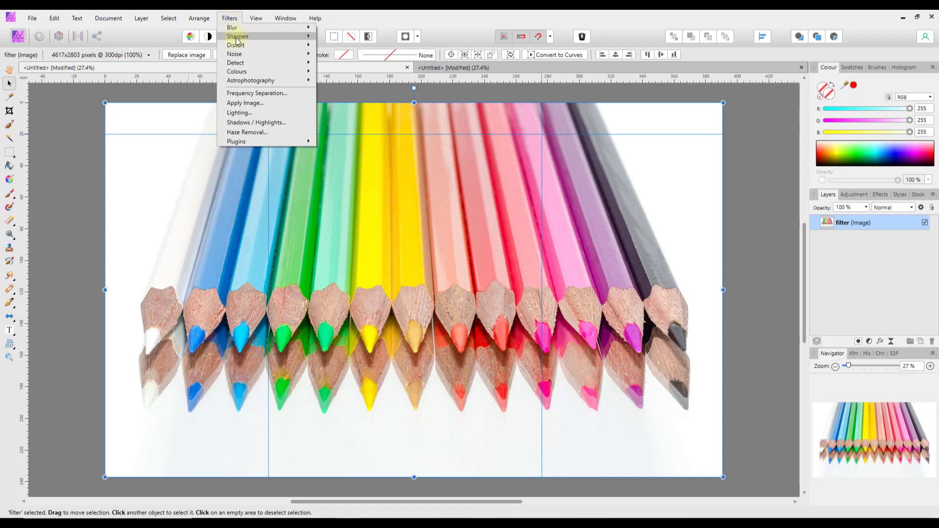
mouse_move(264, 59)
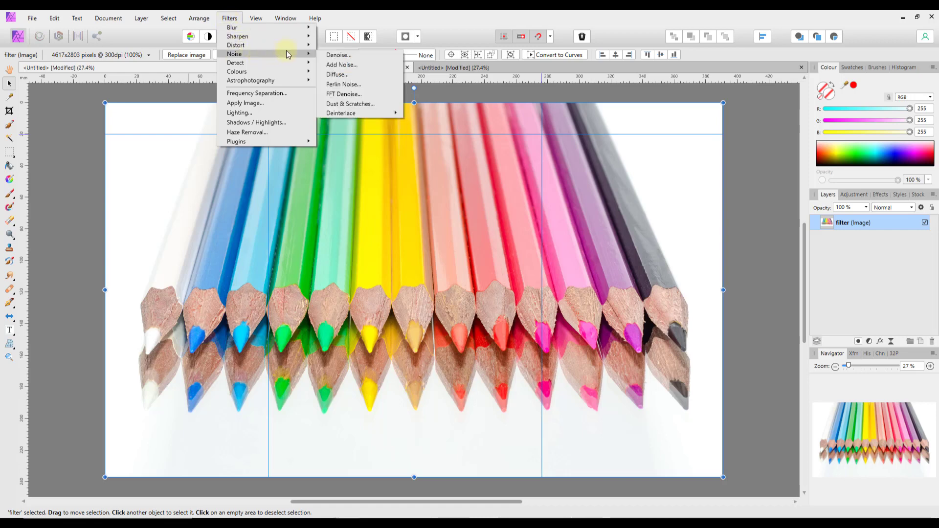
mouse_move(306, 45)
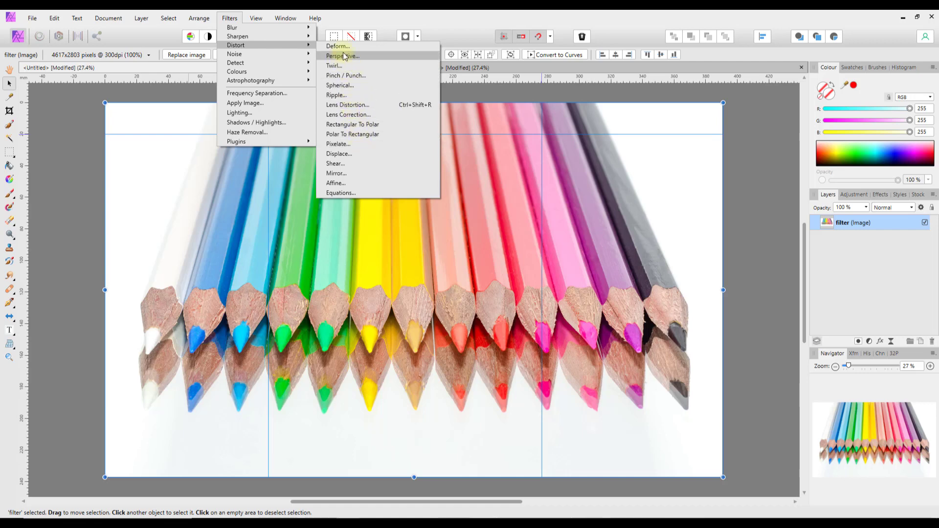
click(370, 17)
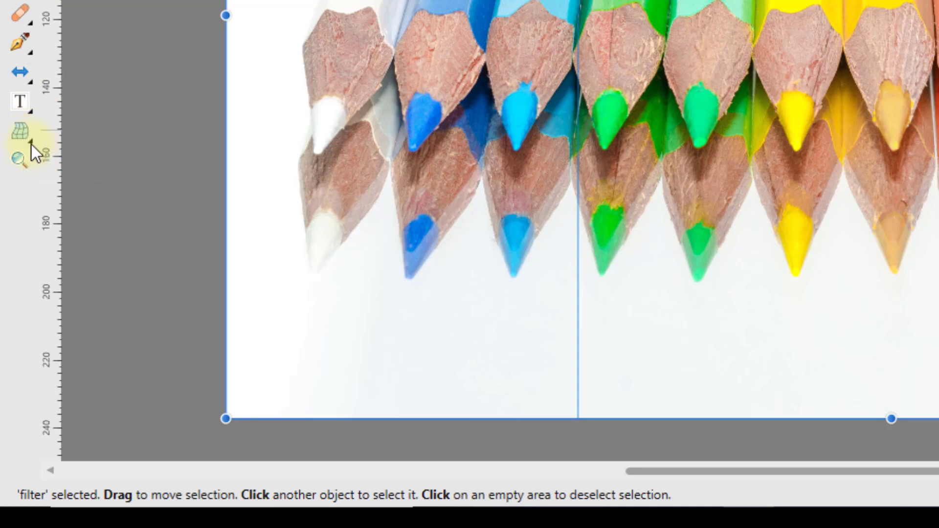
- Start the Perspective Tool on the pencil image and turn its grid overlay on and off again
click(32, 143)
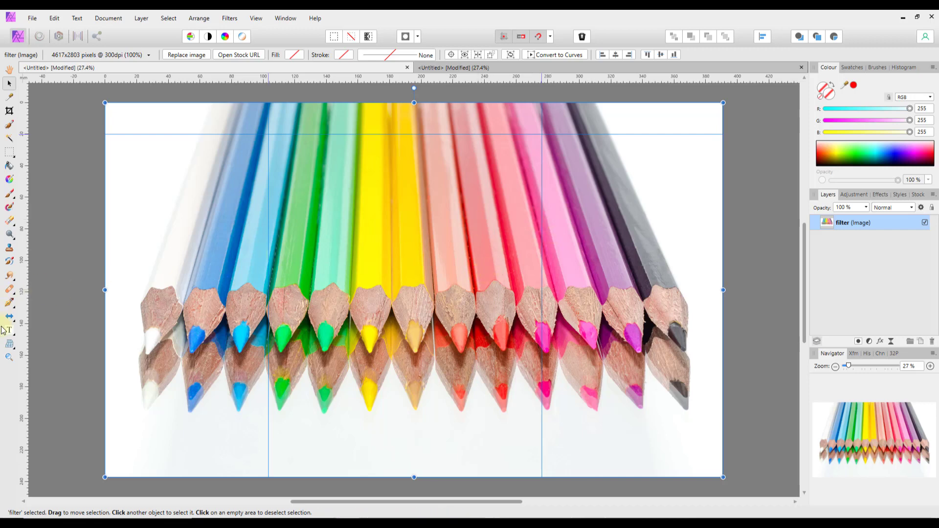
click(14, 348)
click(13, 349)
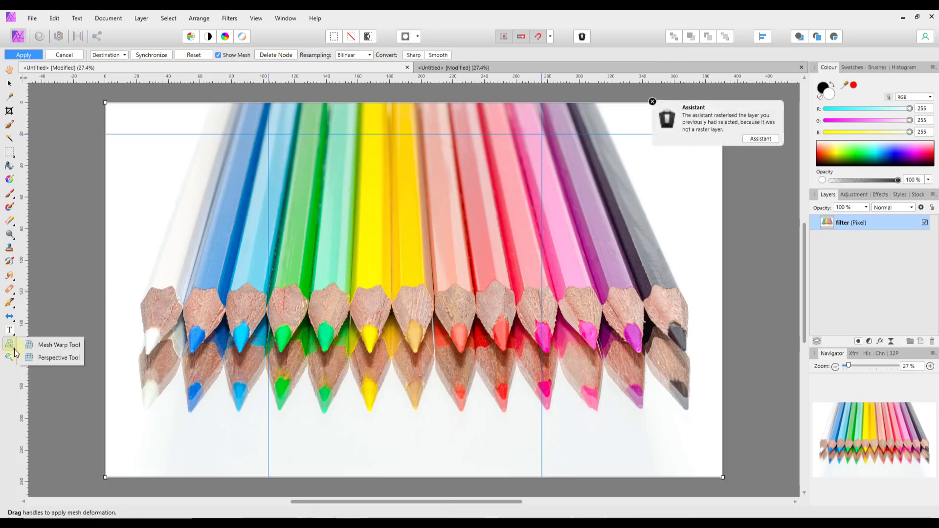
click(52, 357)
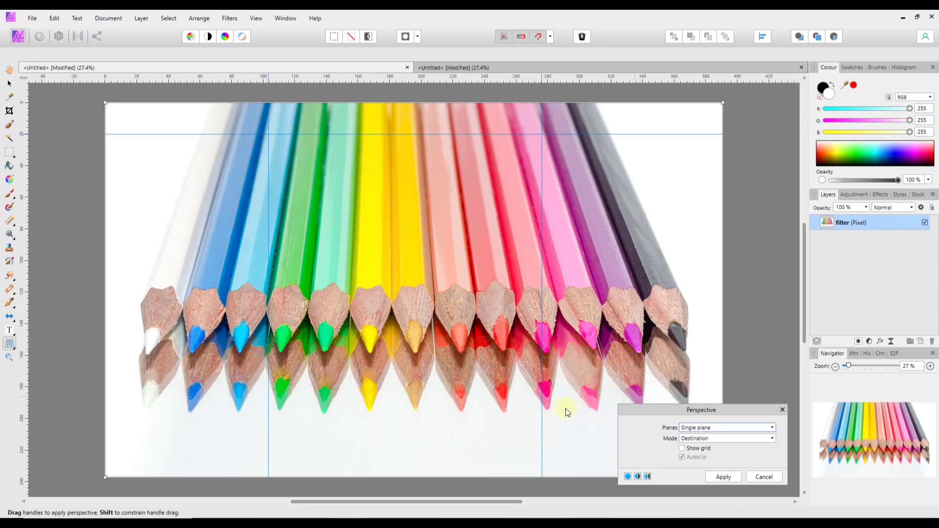
click(683, 450)
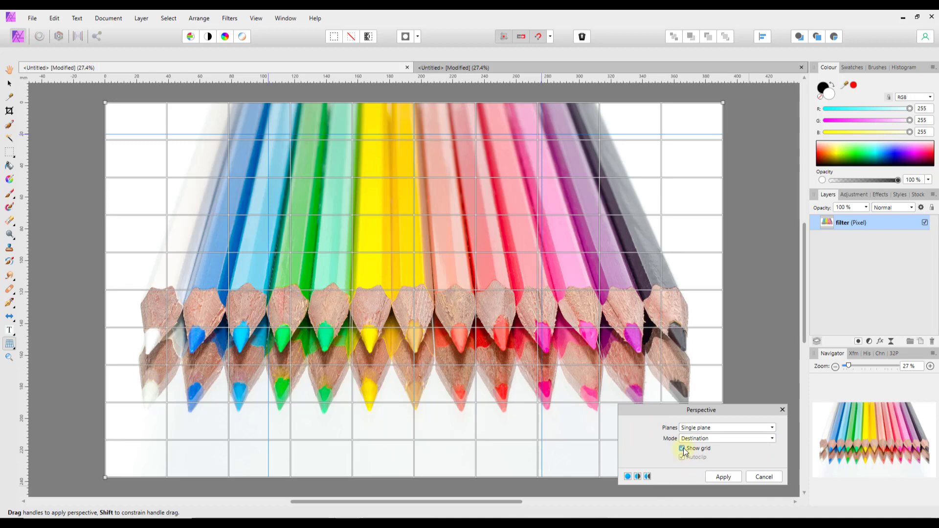
click(683, 449)
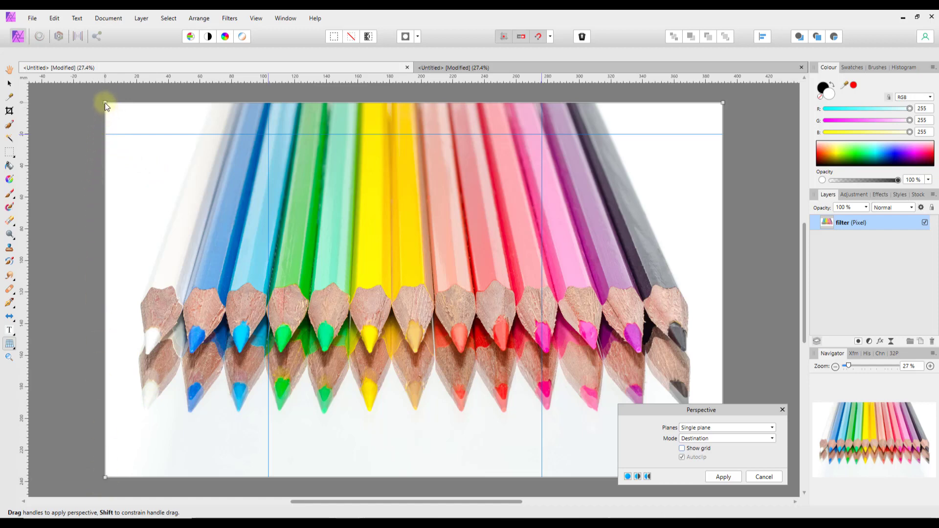
- Pull the image's two upper corners inward to the guide intersections and apply the single-plane perspective
drag(106, 105, 271, 142)
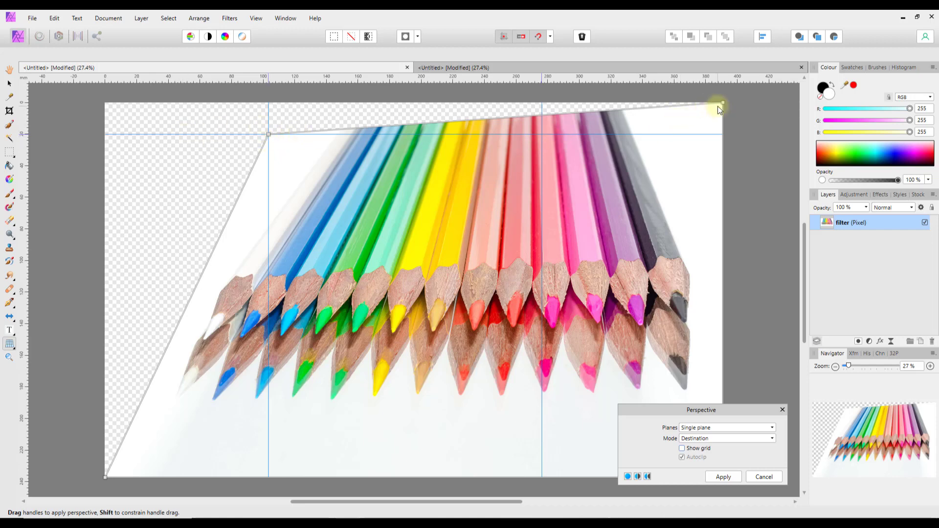
mouse_move(724, 103)
mouse_down()
mouse_move(623, 143)
mouse_move(568, 147)
mouse_move(542, 137)
mouse_up()
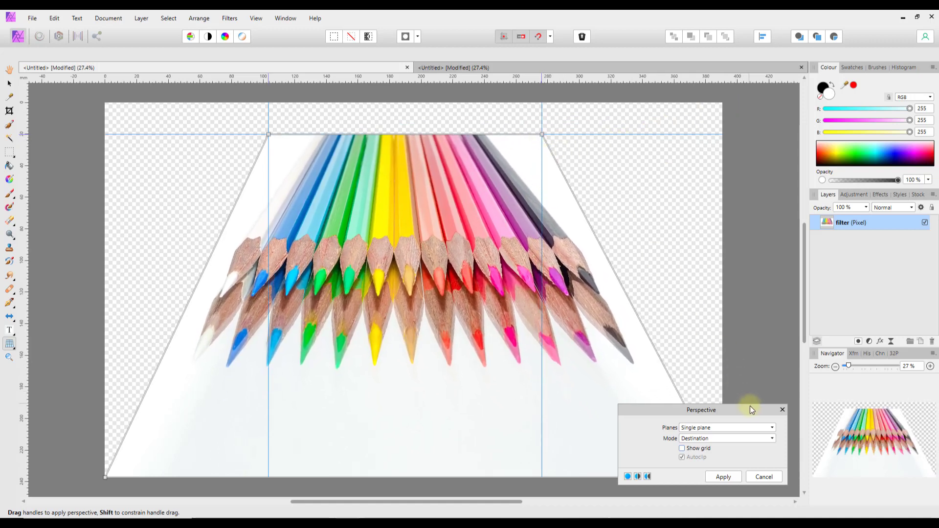
drag(750, 407, 750, 152)
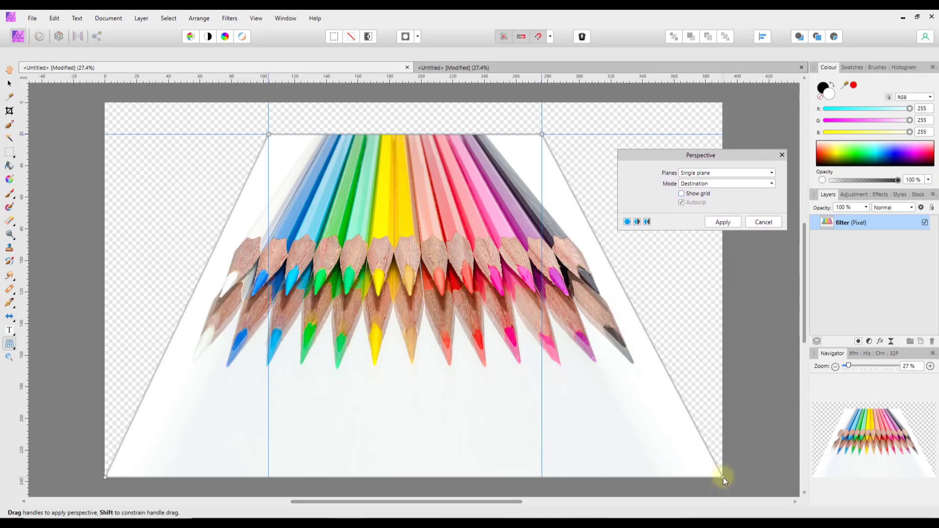
mouse_move(724, 478)
mouse_down()
mouse_move(811, 481)
mouse_move(724, 478)
mouse_up()
click(723, 222)
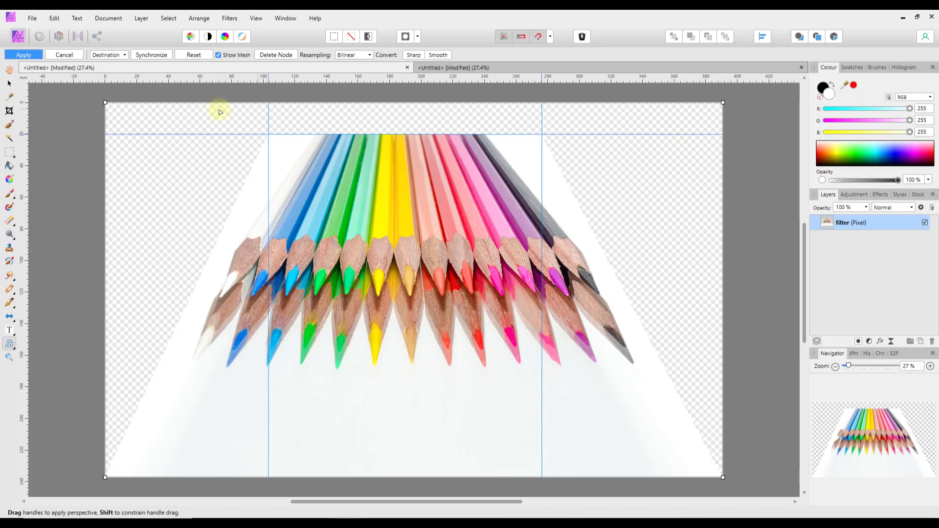
- Add a new pixel layer beneath the pencil layer and flood-fill it with white
click(924, 343)
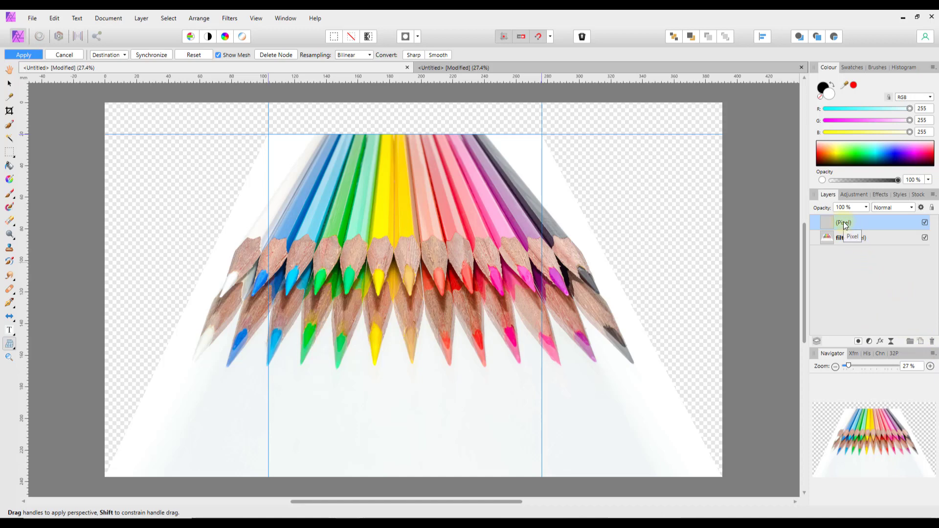
drag(845, 225, 844, 251)
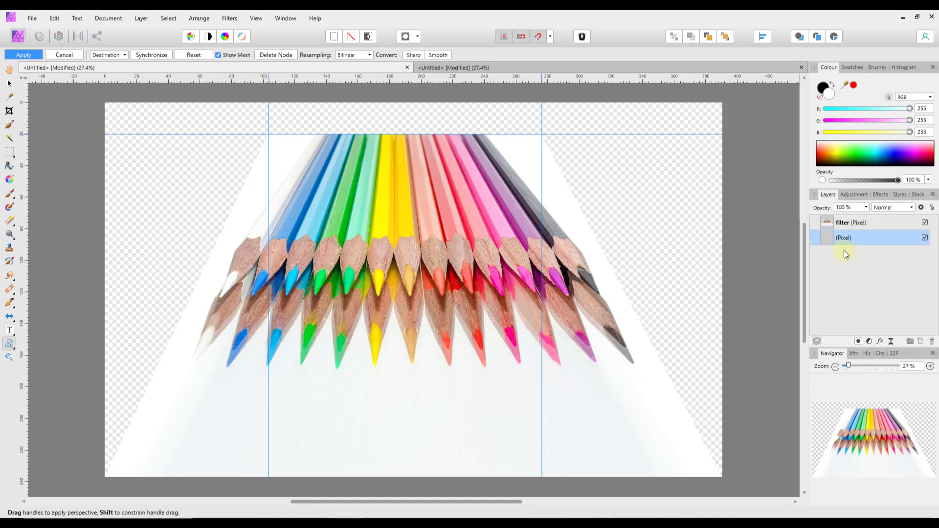
click(10, 167)
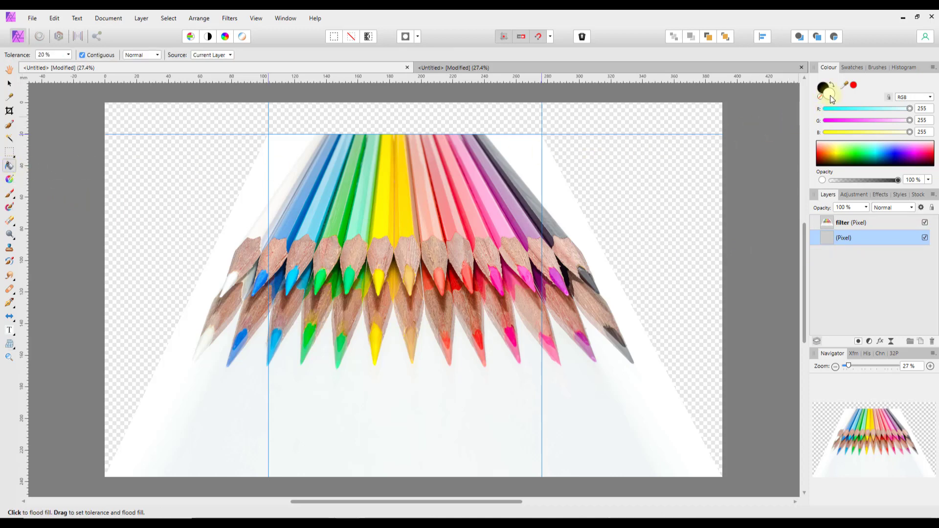
click(663, 174)
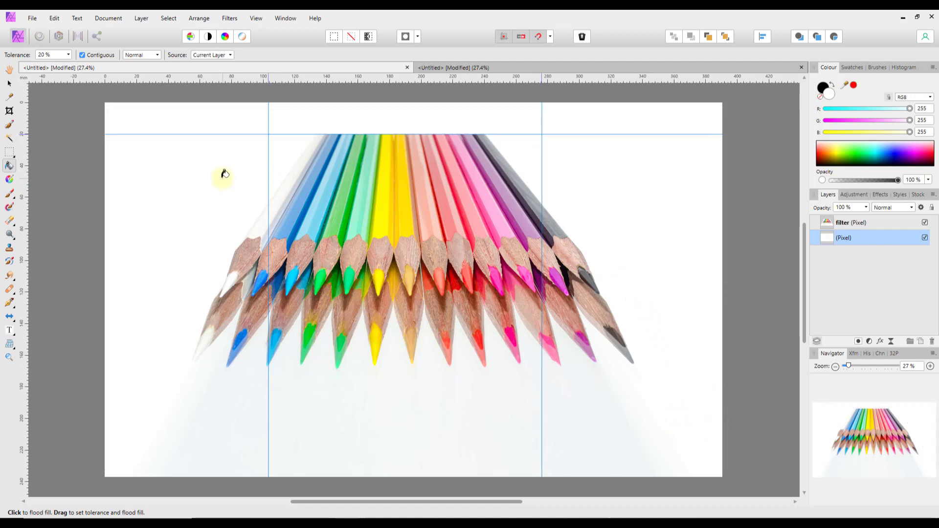
- Remove the two vertical guides and the horizontal guide from the document
click(8, 87)
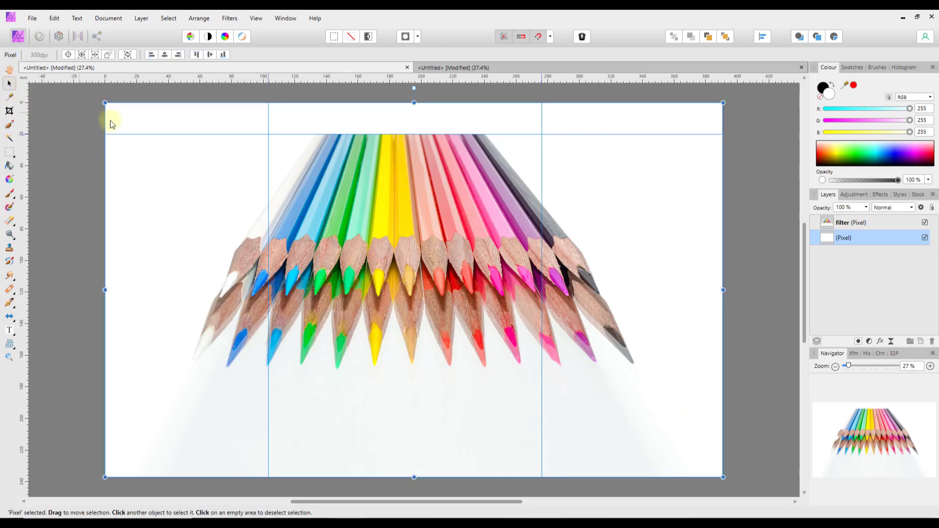
drag(268, 155, 59, 154)
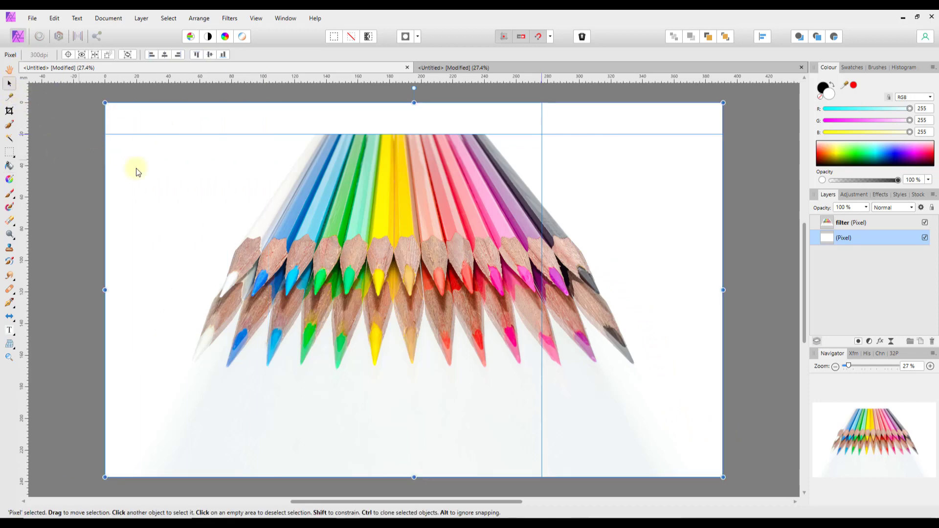
drag(540, 164, 783, 159)
drag(672, 136, 673, 89)
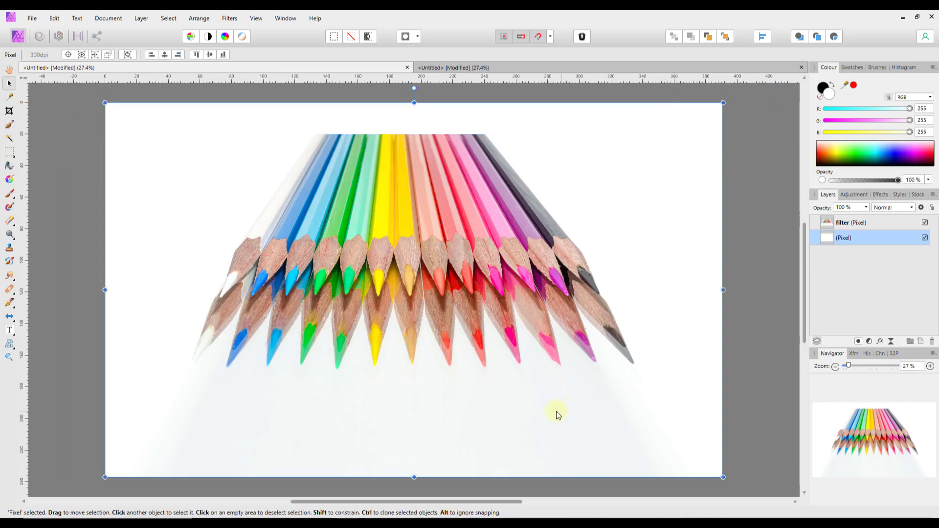
- Crop the empty strip above the pencils so the image measures 4617 x 2562 px
click(10, 111)
drag(415, 105, 417, 136)
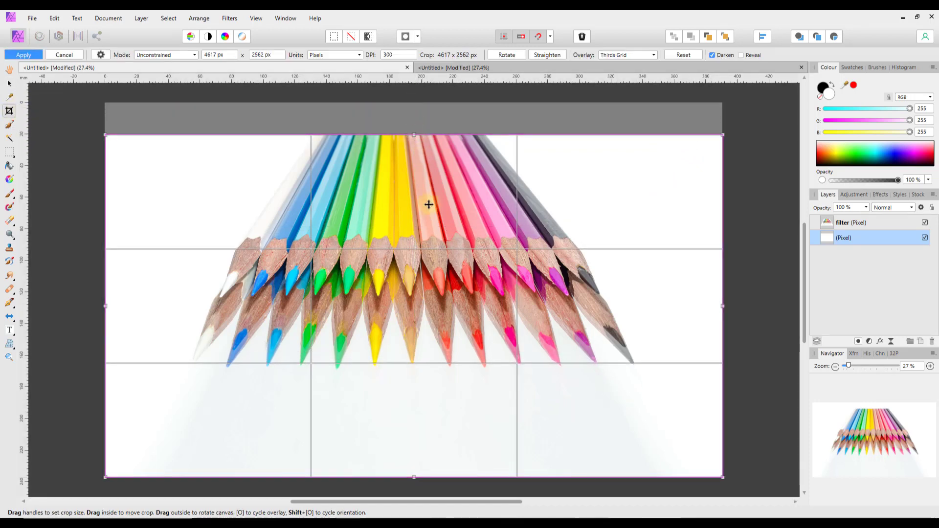
key(Return)
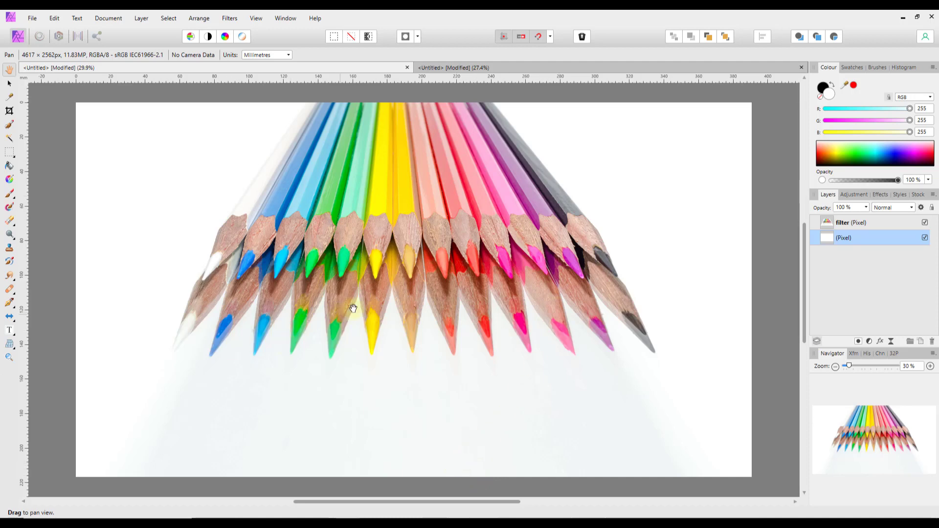
- Switch to the second pencil document and add a live Perspective filter to the Live Filter image layer
click(650, 68)
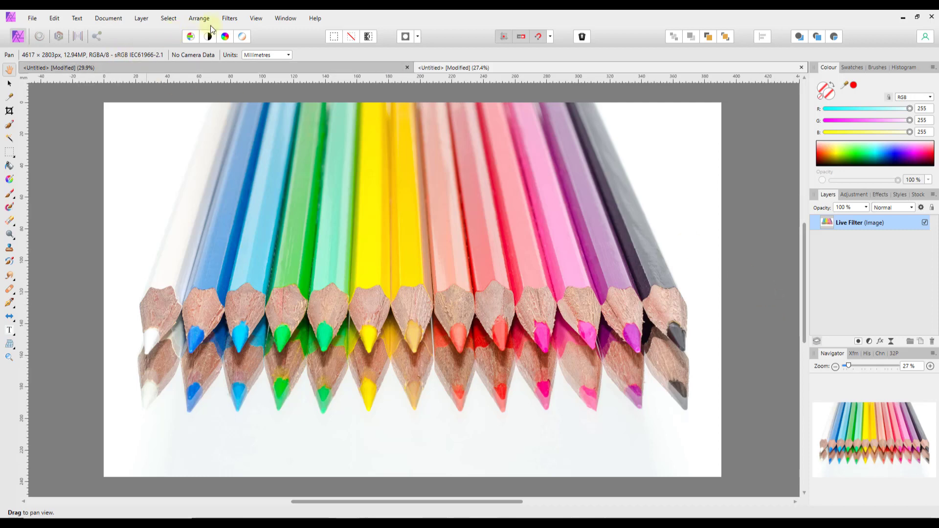
click(229, 20)
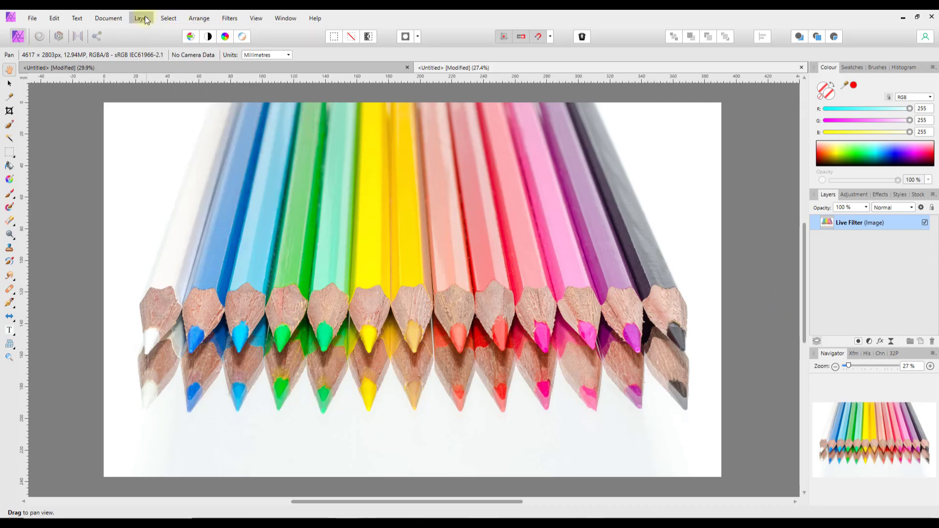
mouse_move(145, 20)
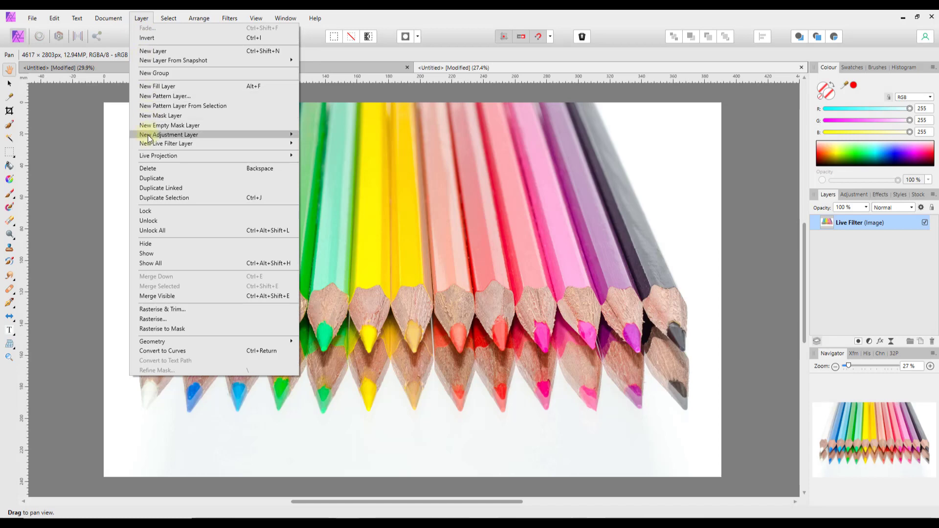
mouse_move(152, 142)
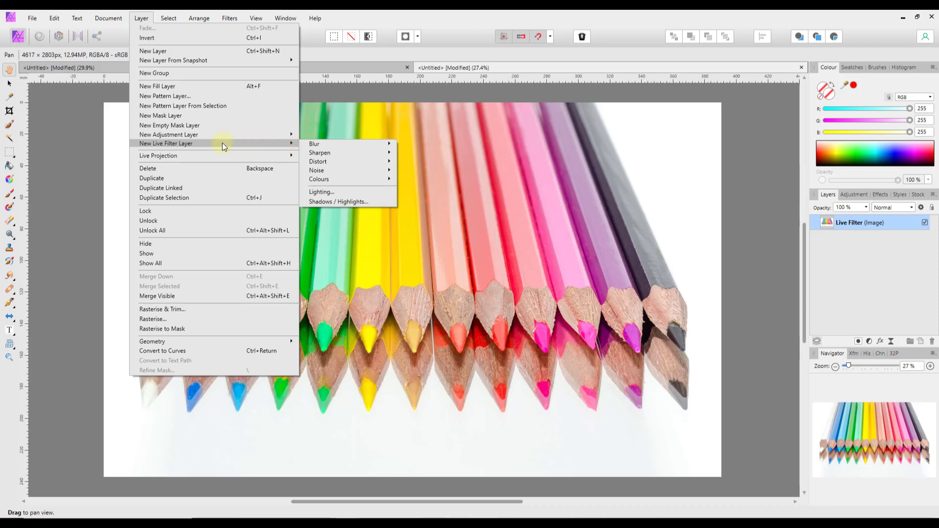
click(467, 51)
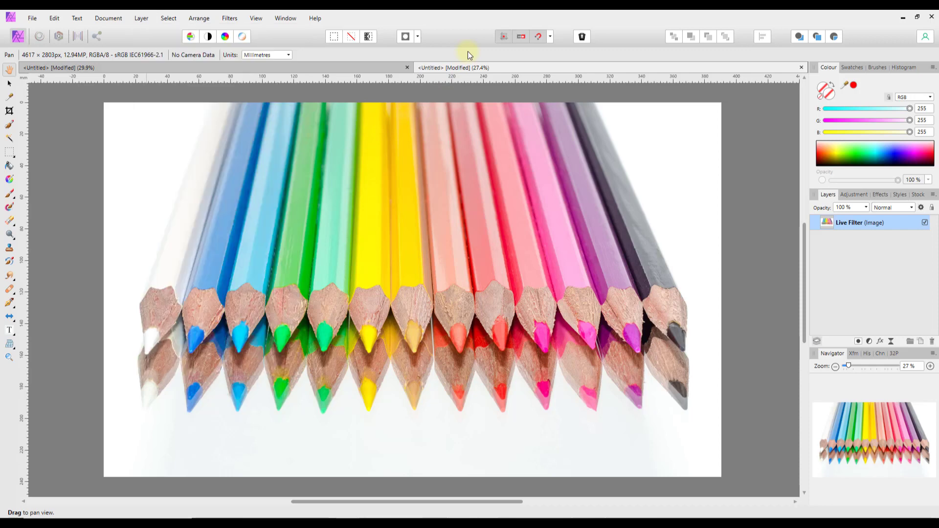
click(891, 342)
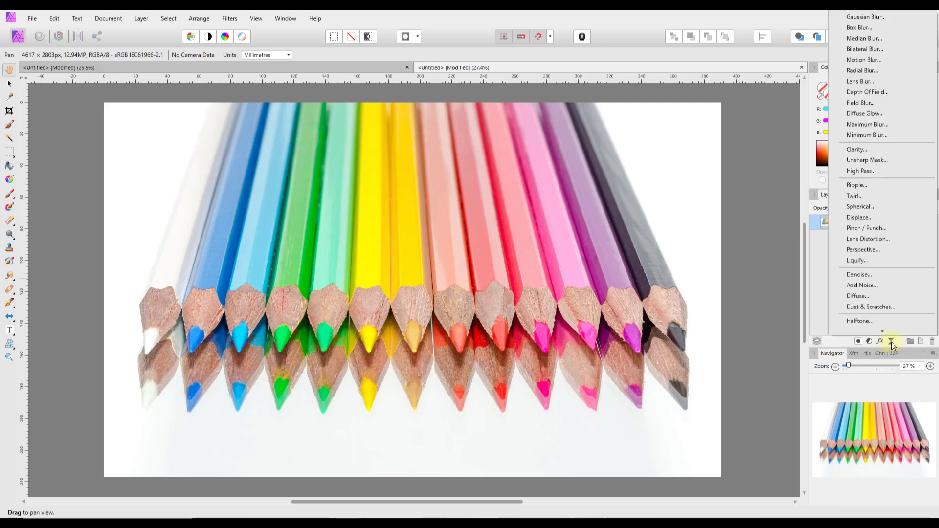
click(864, 249)
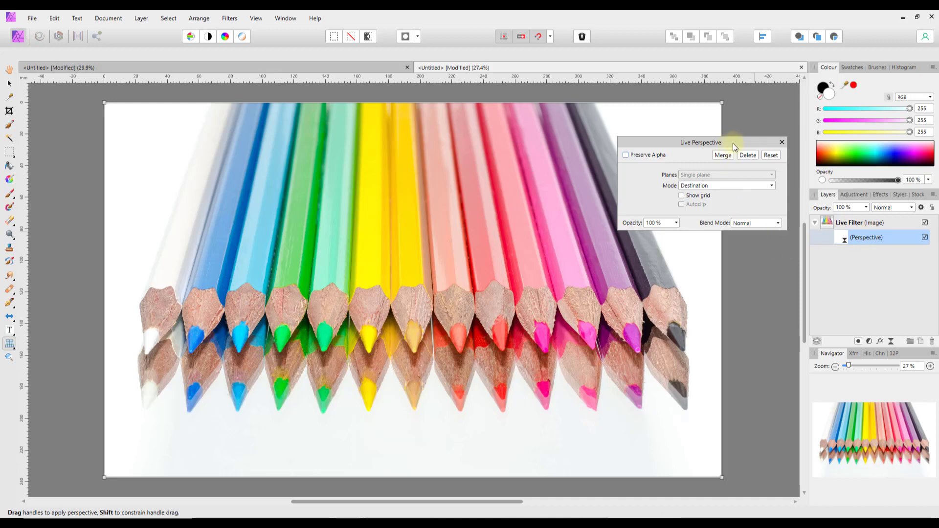
drag(734, 142, 800, 133)
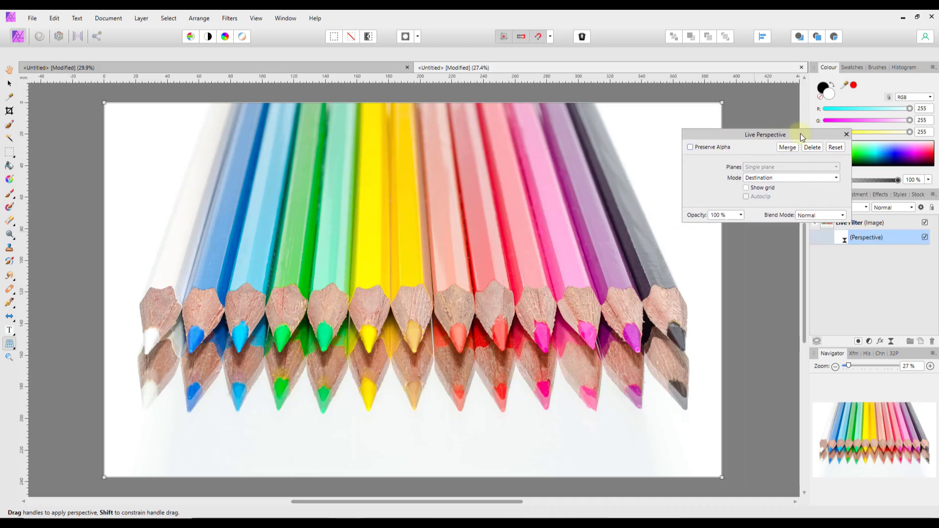
- Place a horizontal guide at about 20 mm and vertical guides at about 103 mm and 276 mm
click(9, 85)
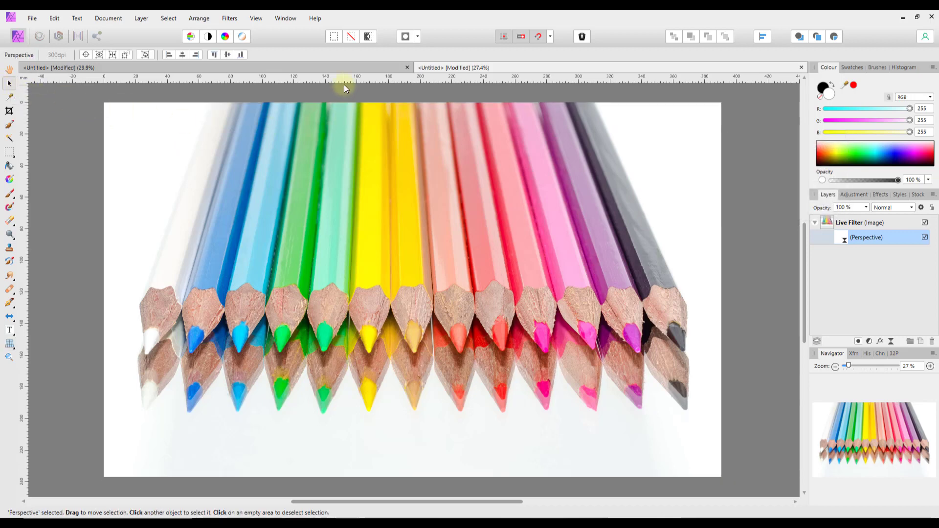
drag(348, 77, 363, 133)
drag(22, 182, 540, 199)
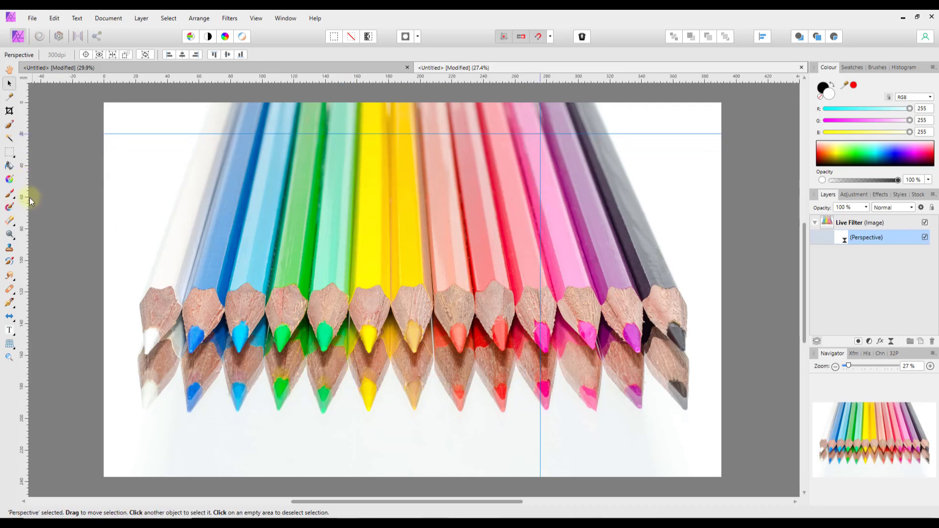
drag(23, 191, 267, 218)
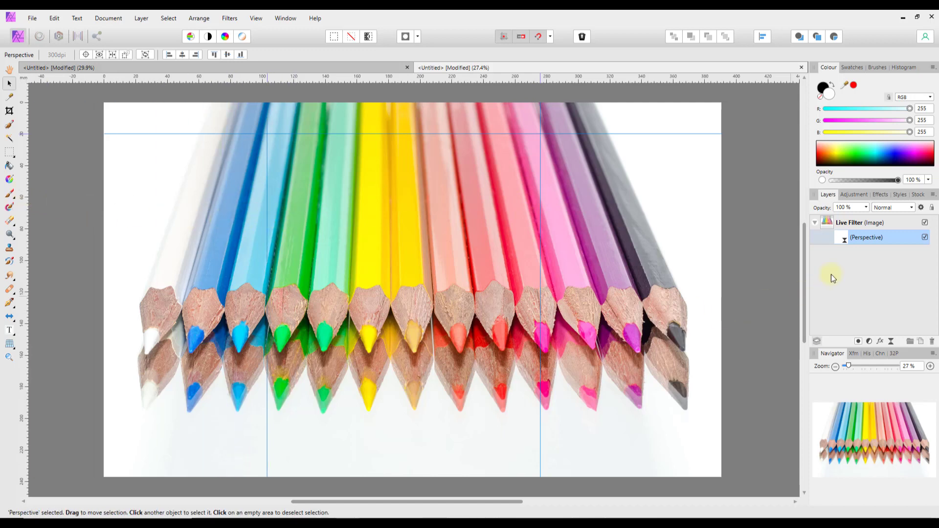
- Reopen the live Perspective filter and pull the image's two upper corners inward to the guide intersections
double_click(845, 241)
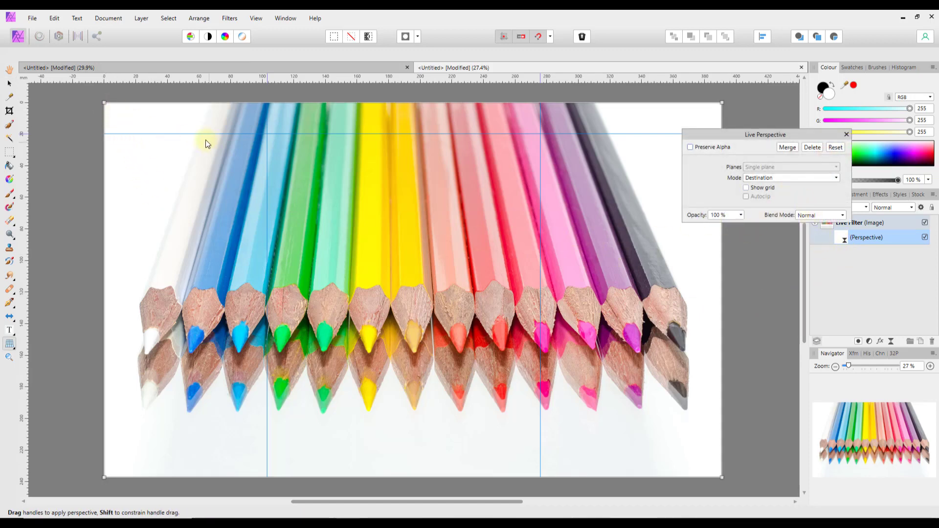
drag(104, 102, 267, 133)
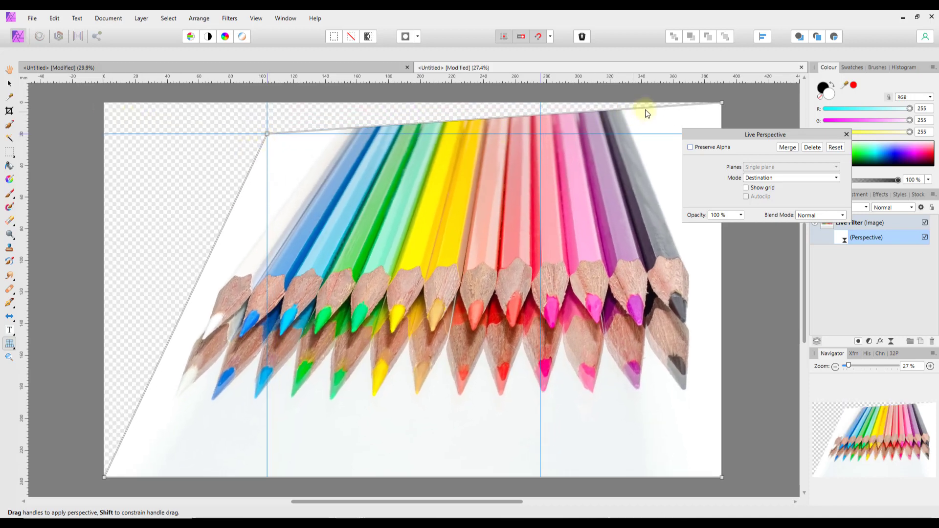
drag(724, 103, 542, 137)
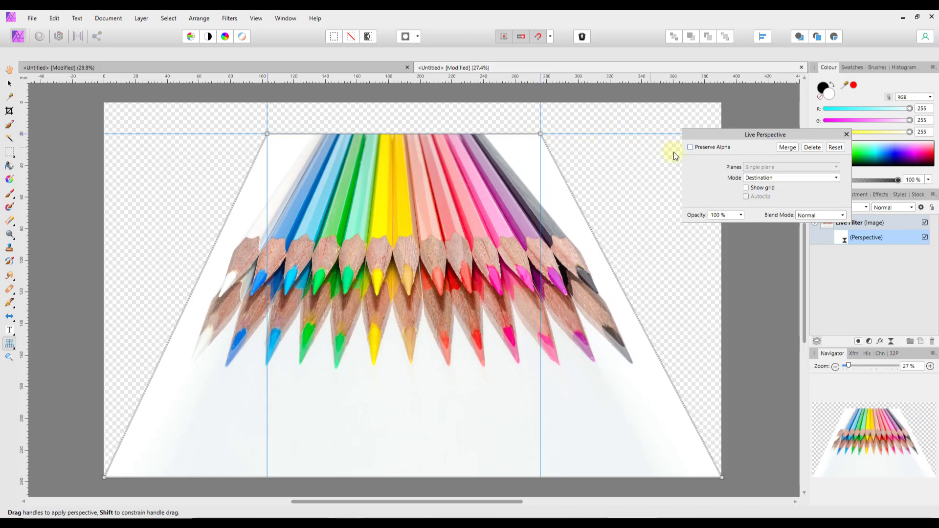
click(847, 133)
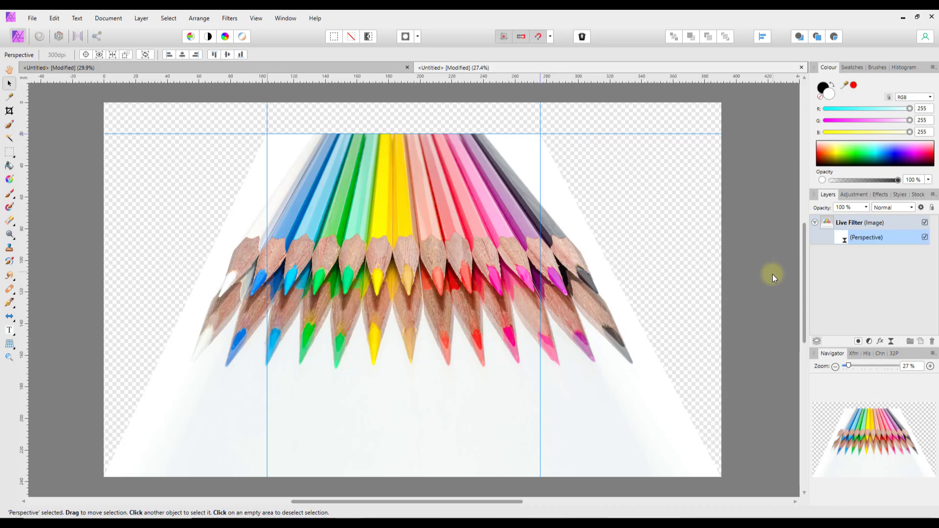
- Add a new pixel layer beneath the Live Filter image layer and flood-fill it with white
click(827, 223)
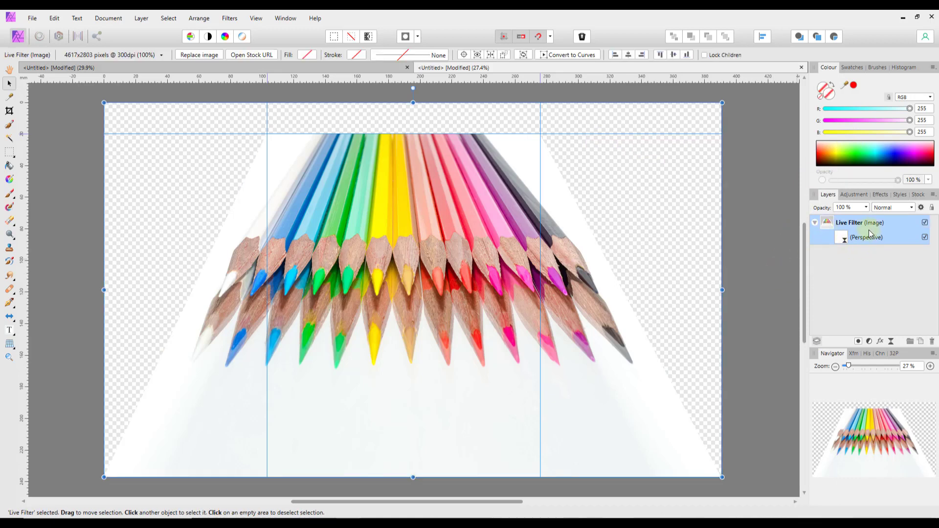
click(815, 222)
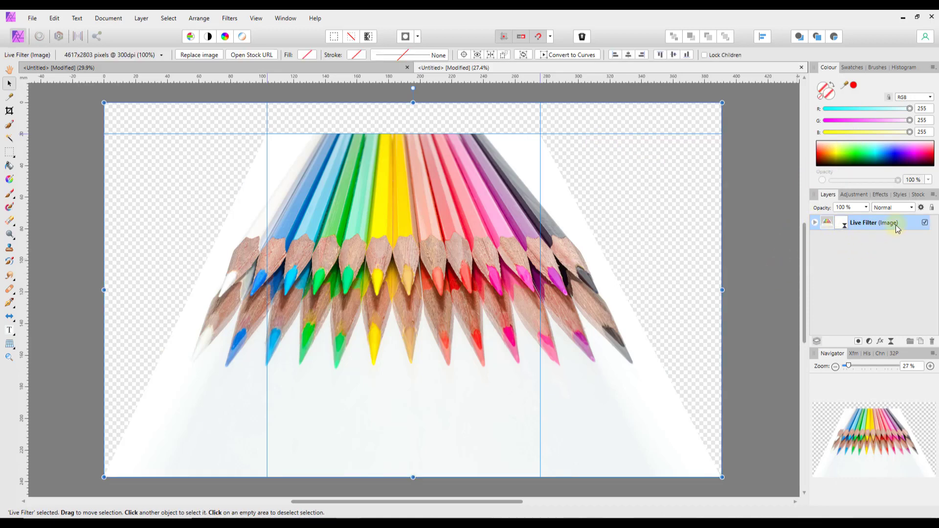
click(921, 341)
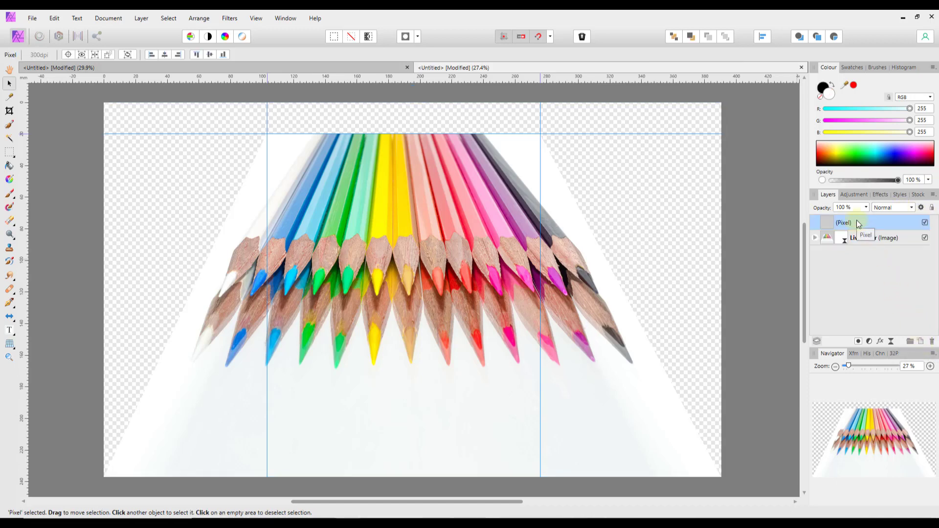
key(ctrl+[)
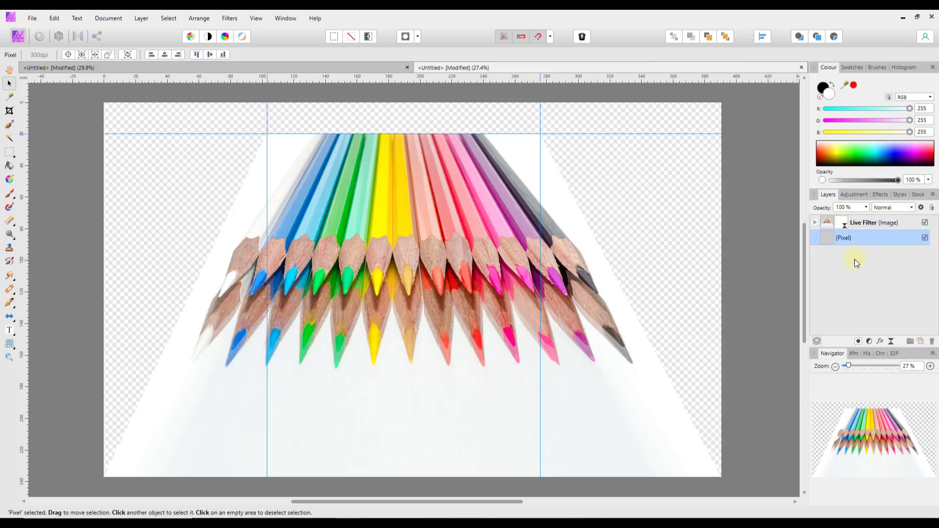
click(9, 165)
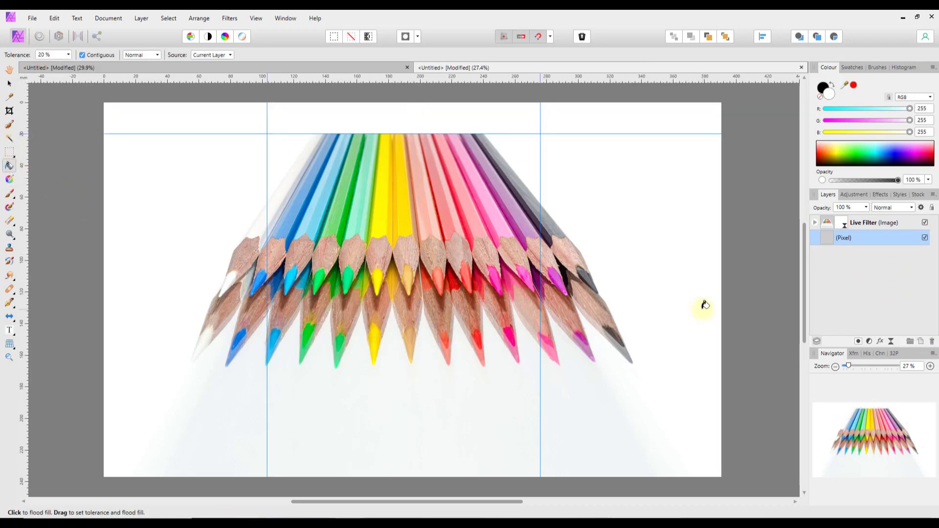
click(705, 305)
- Remove the horizontal guide and both vertical guides from the canvas, undoing any accidental shift of the white layer
click(8, 84)
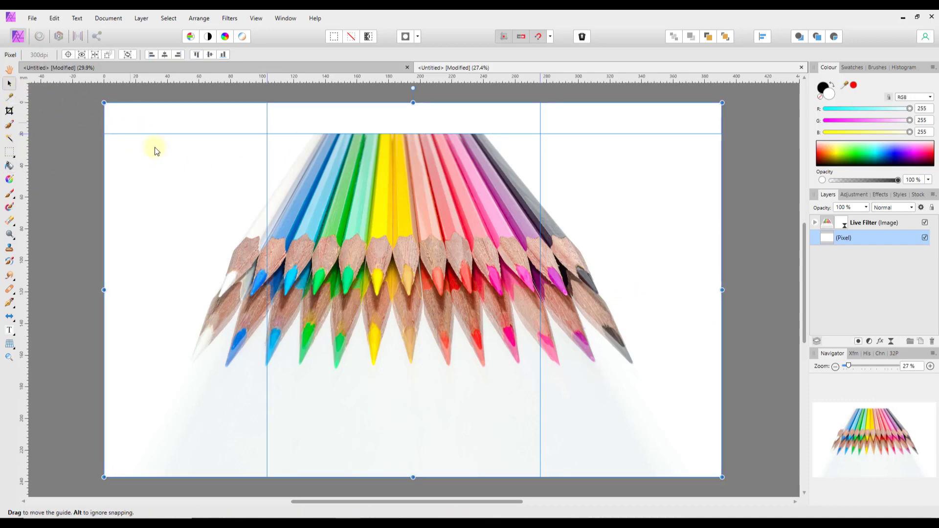
drag(267, 163, 22, 174)
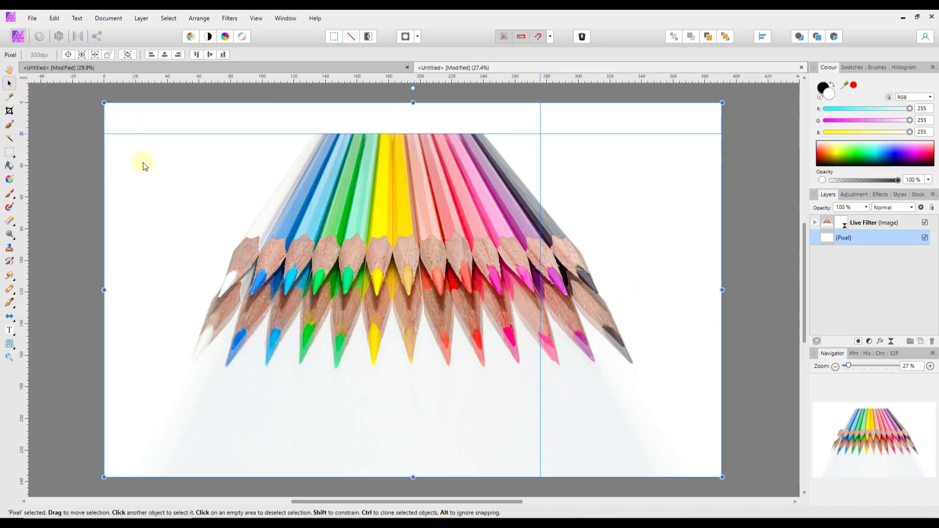
drag(191, 134, 198, 78)
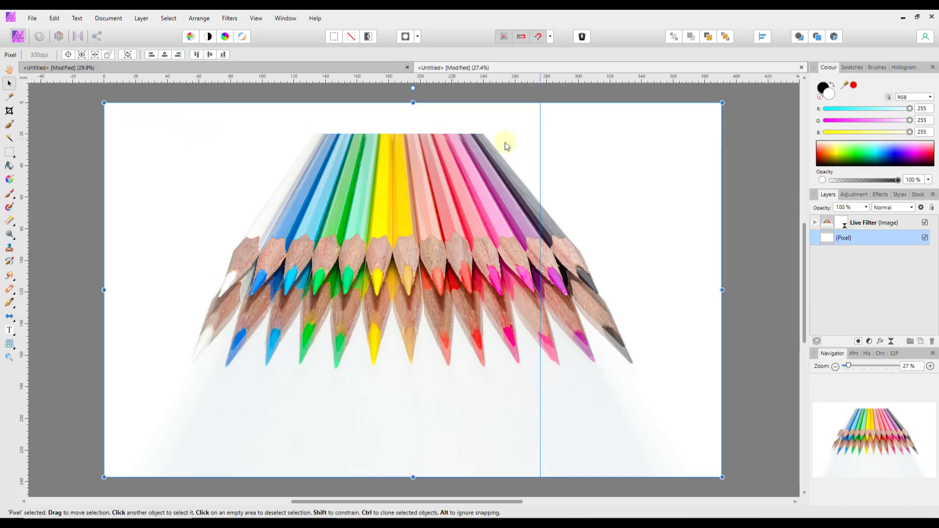
drag(540, 127, 663, 124)
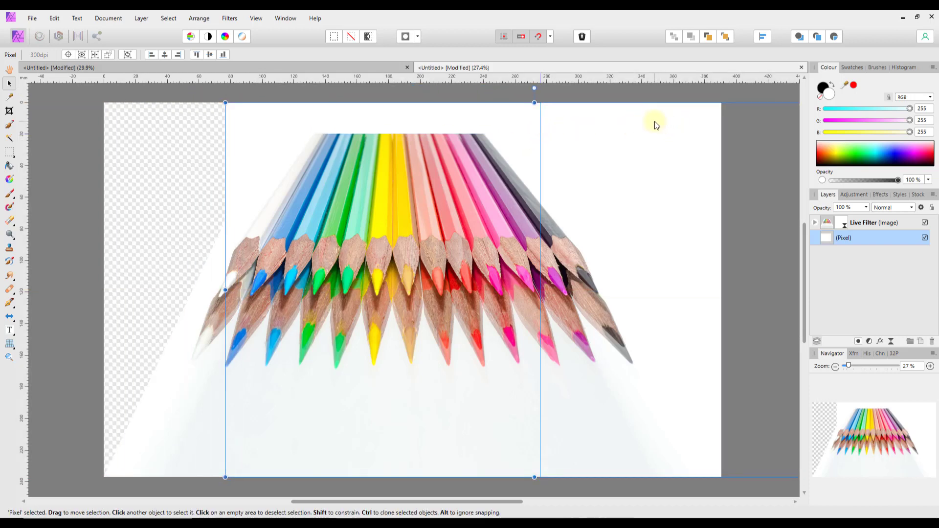
key(ctrl+z)
drag(541, 123, 750, 126)
click(423, 157)
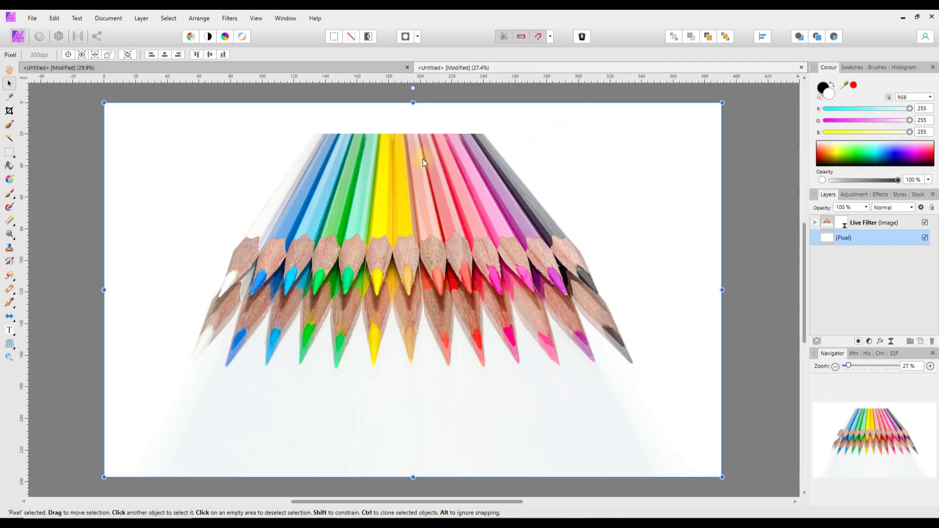
- Crop away the blank strip above the pencils so the second image measures 4617 x 2565 px
click(10, 111)
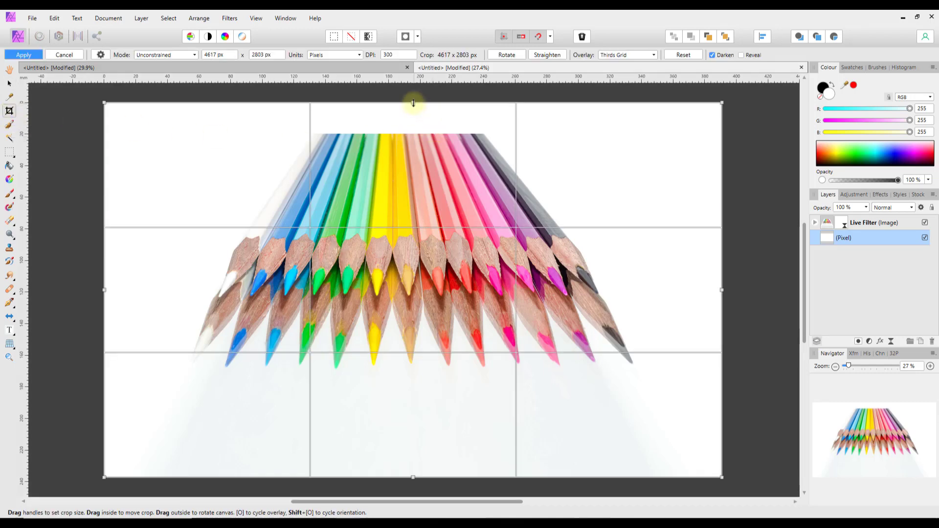
drag(413, 103, 417, 135)
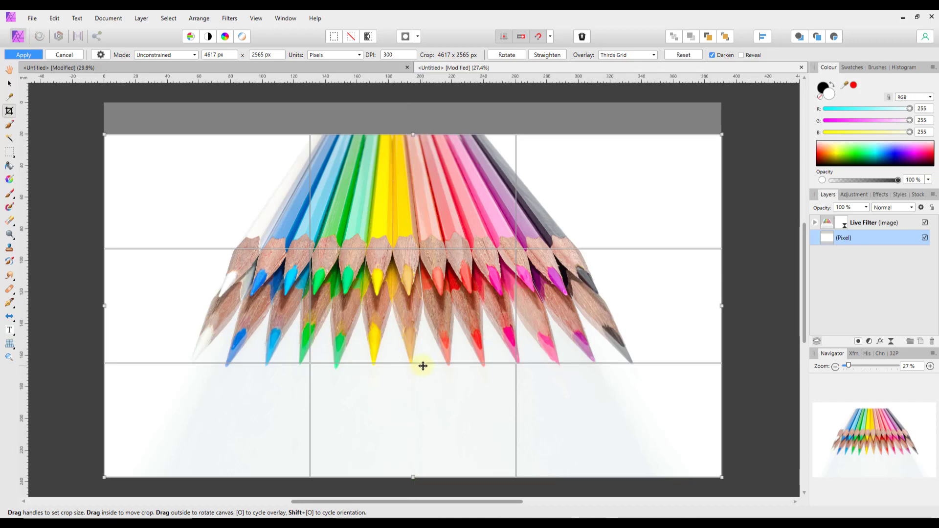
key(h)
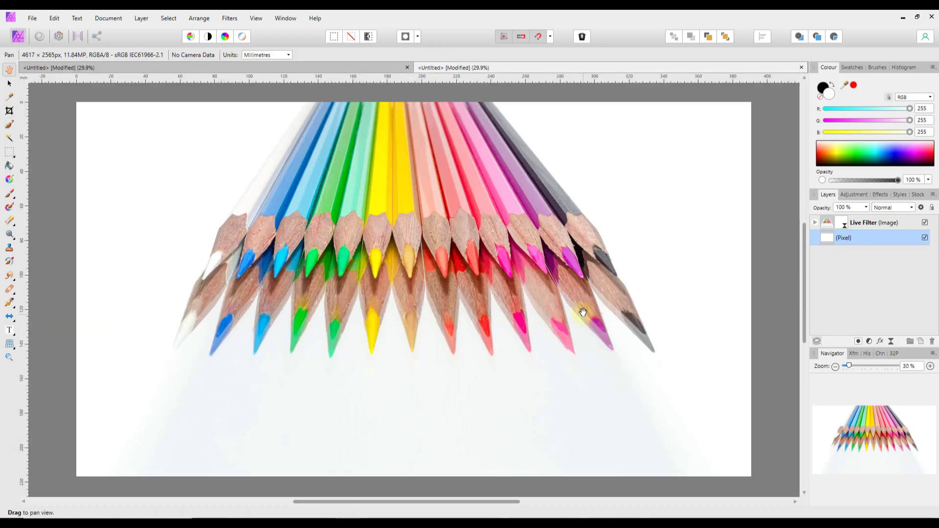
- Compare the layer structure of the two documents, expanding the Live Filter layer to view its nested Perspective filter
click(366, 69)
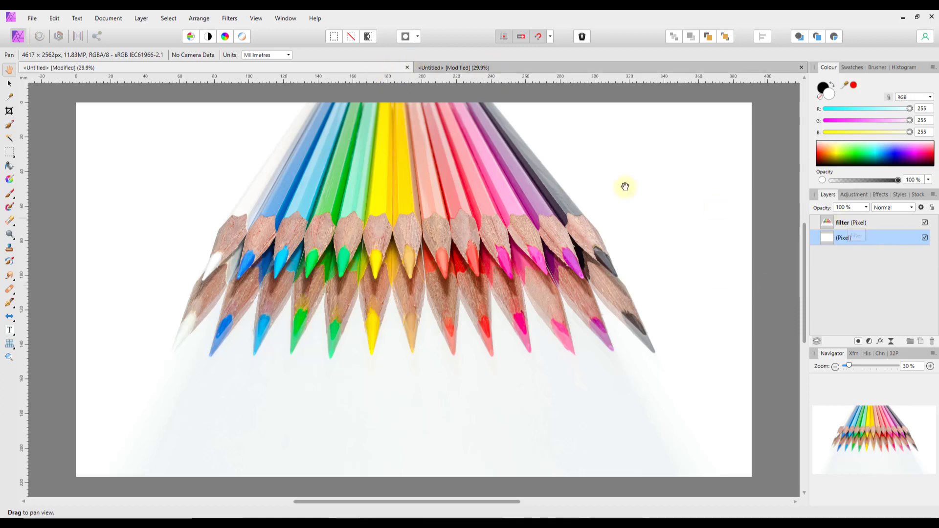
click(478, 73)
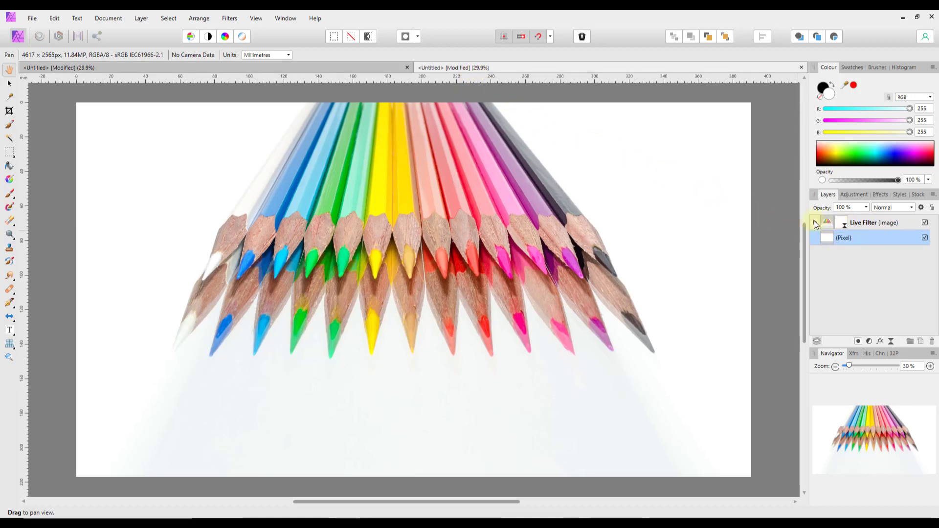
click(814, 221)
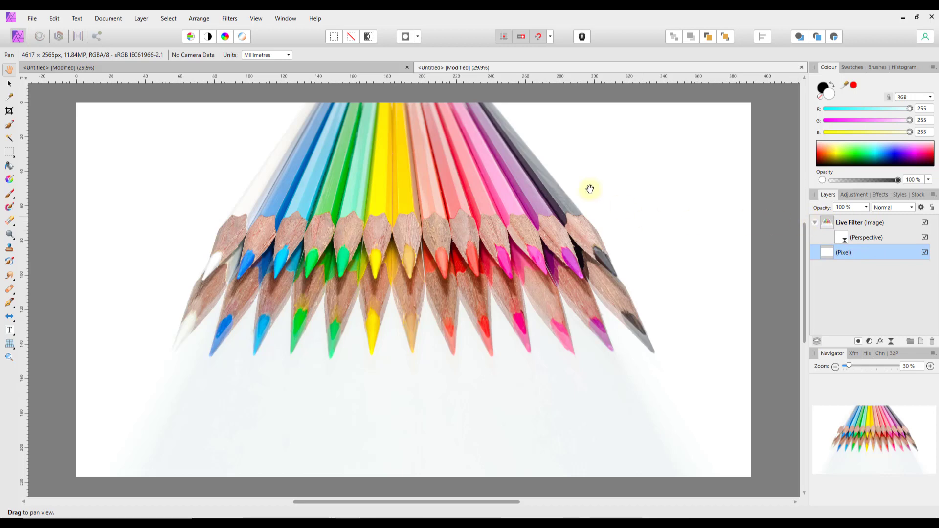
click(300, 68)
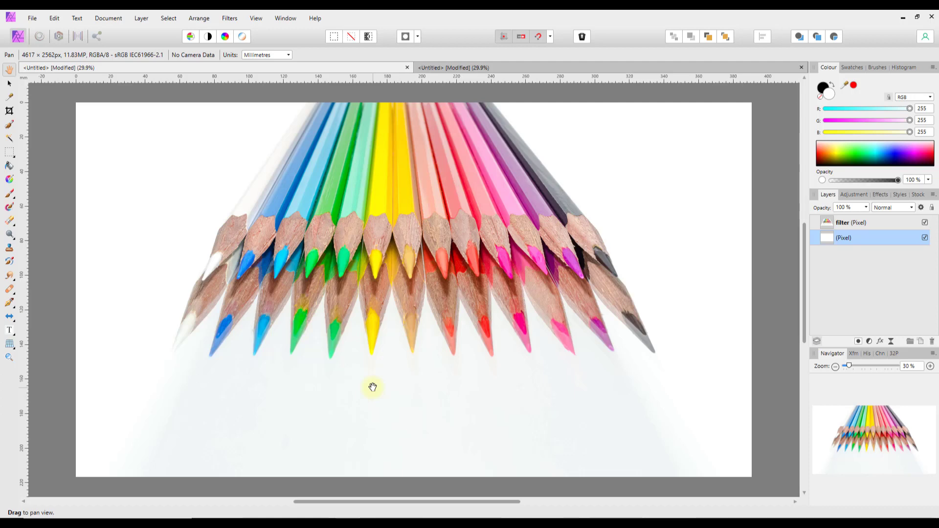
- Reopen the nested Perspective filter in the second document and move its upper corners inward to about 126 mm and 251 mm horizontally
click(539, 71)
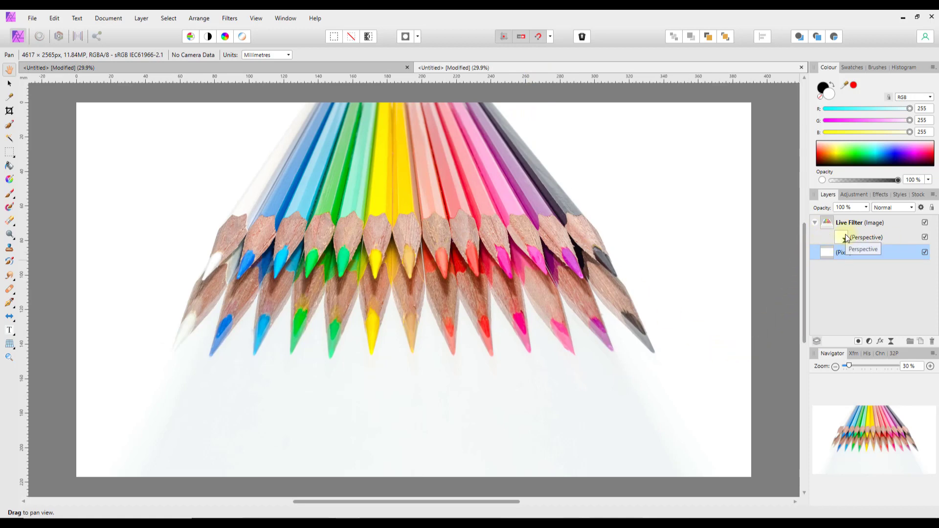
click(848, 238)
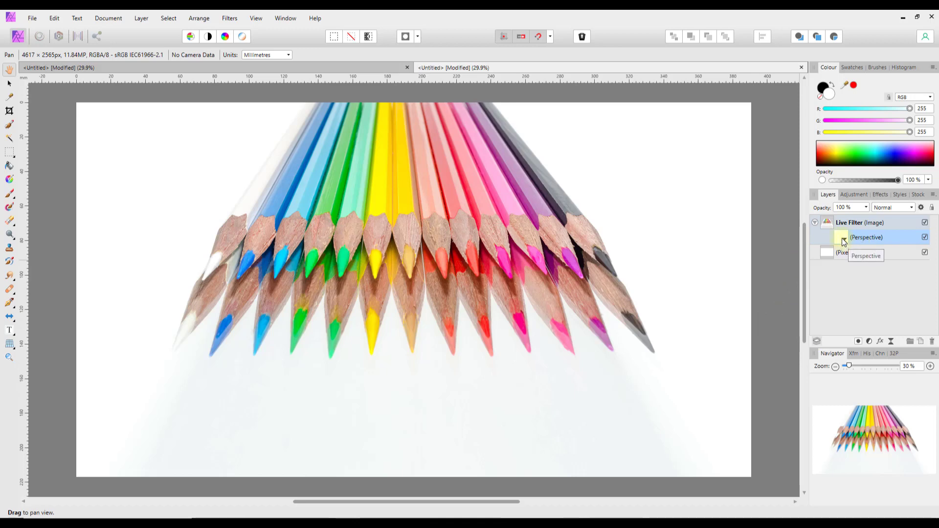
click(844, 241)
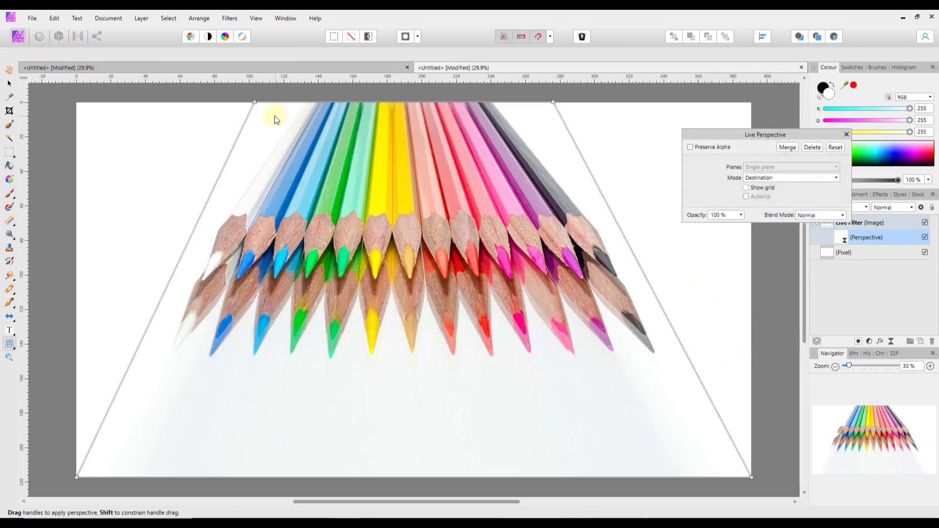
drag(255, 104, 284, 99)
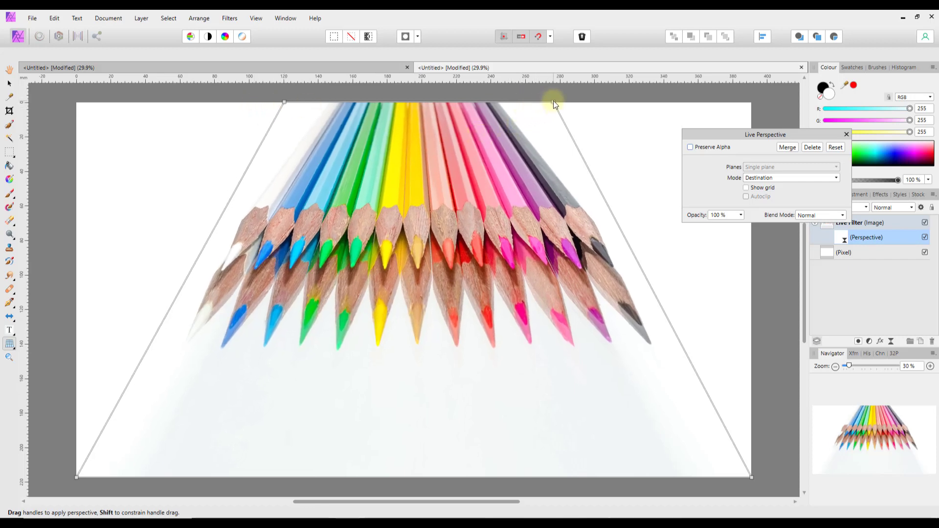
drag(553, 101, 510, 104)
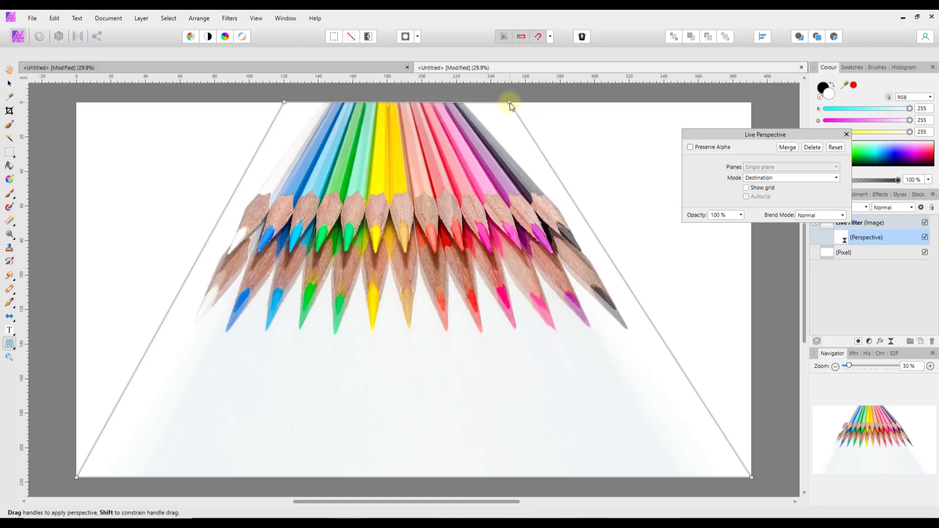
drag(285, 104, 295, 103)
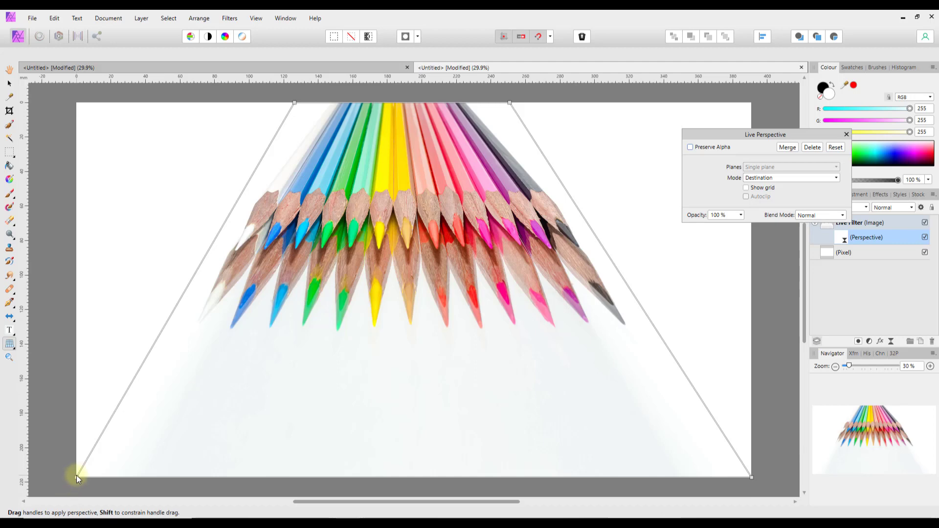
- Spread the Perspective filter's lower corners outward to about 25 mm beyond each side of the canvas and close the filter settings
drag(76, 477, 28, 477)
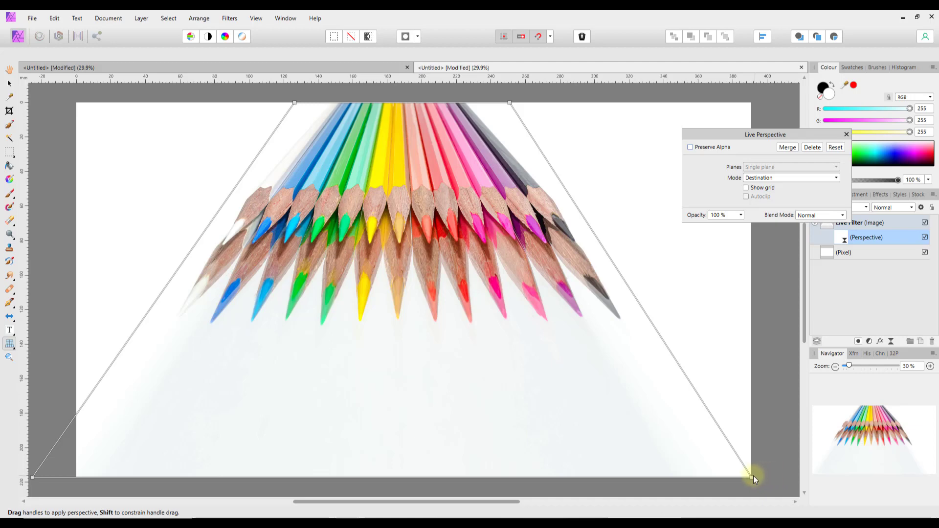
drag(754, 476, 797, 477)
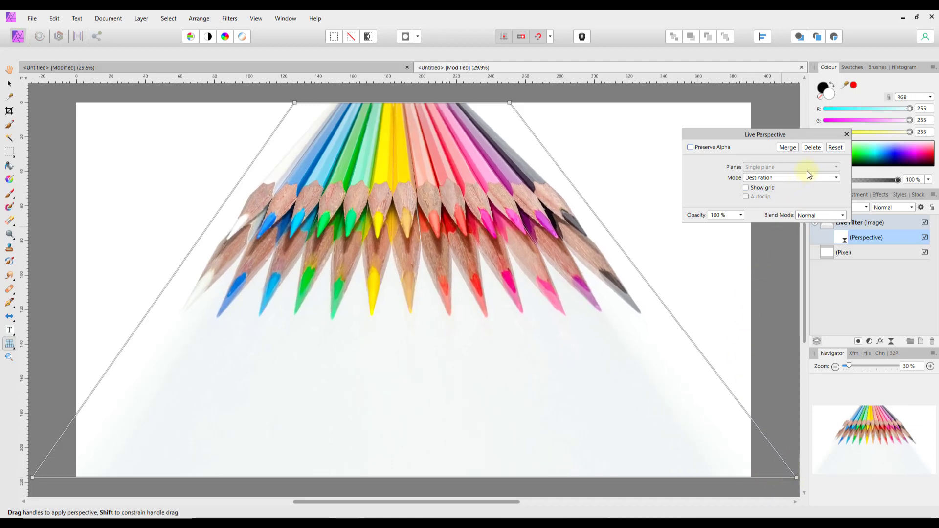
click(846, 136)
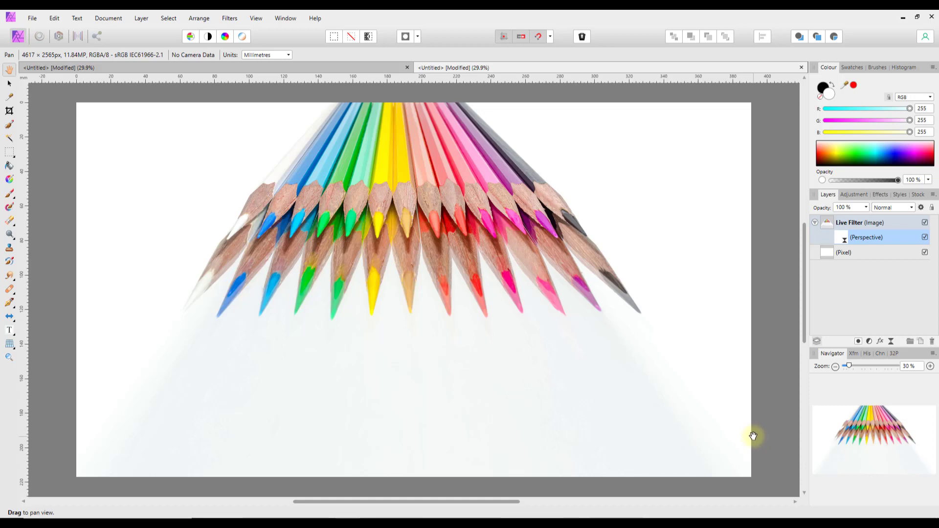
- Compare the first document's flattened pixel result with the second document's re-edited live Perspective result
click(384, 67)
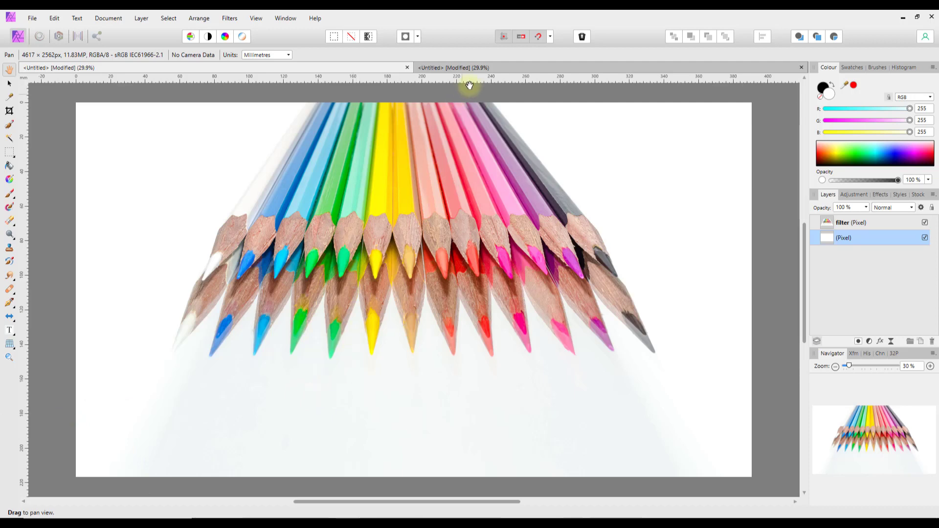
click(497, 70)
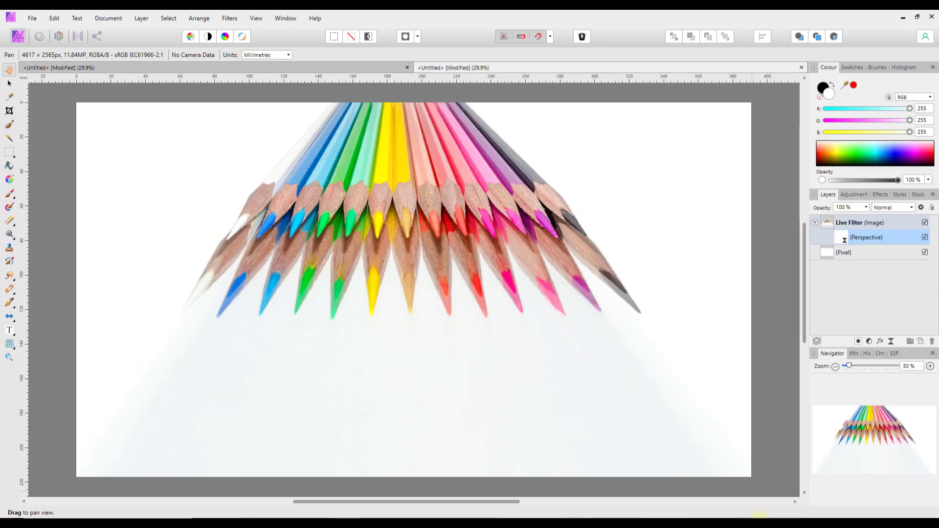